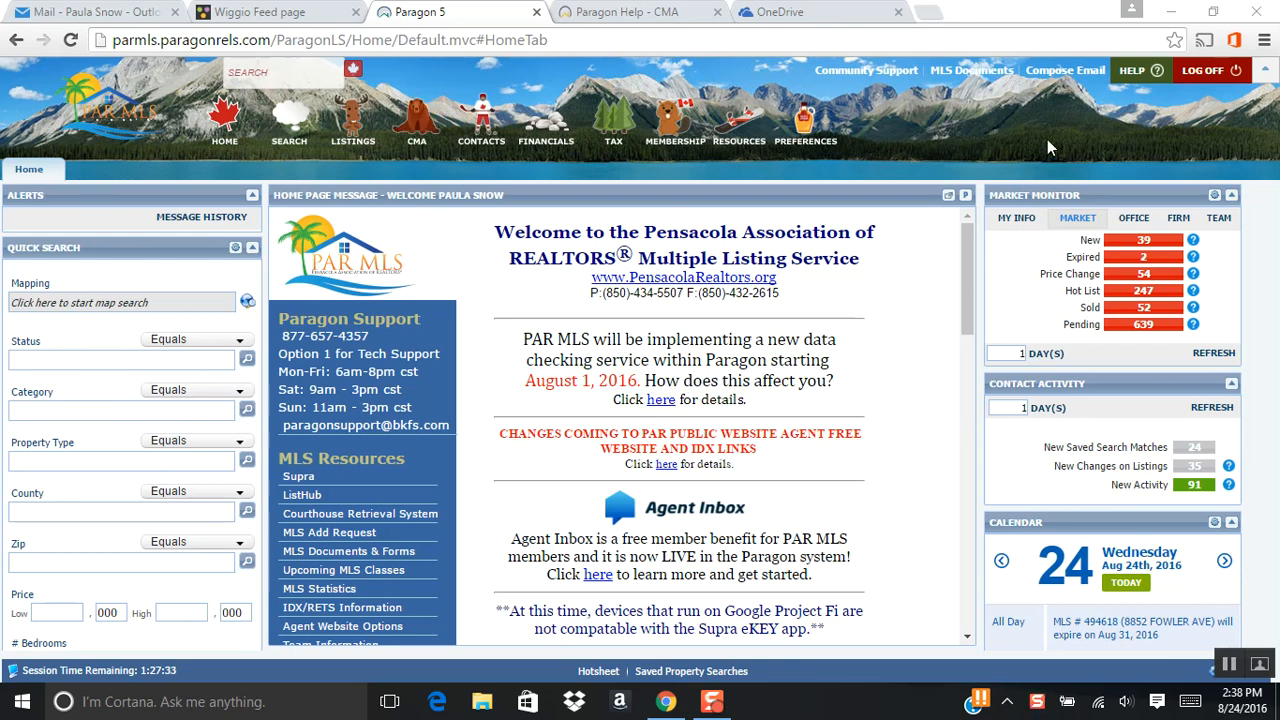
Look over the help topics on the Paragon Help site, and return to the MLS home page.
left_click(1140, 78)
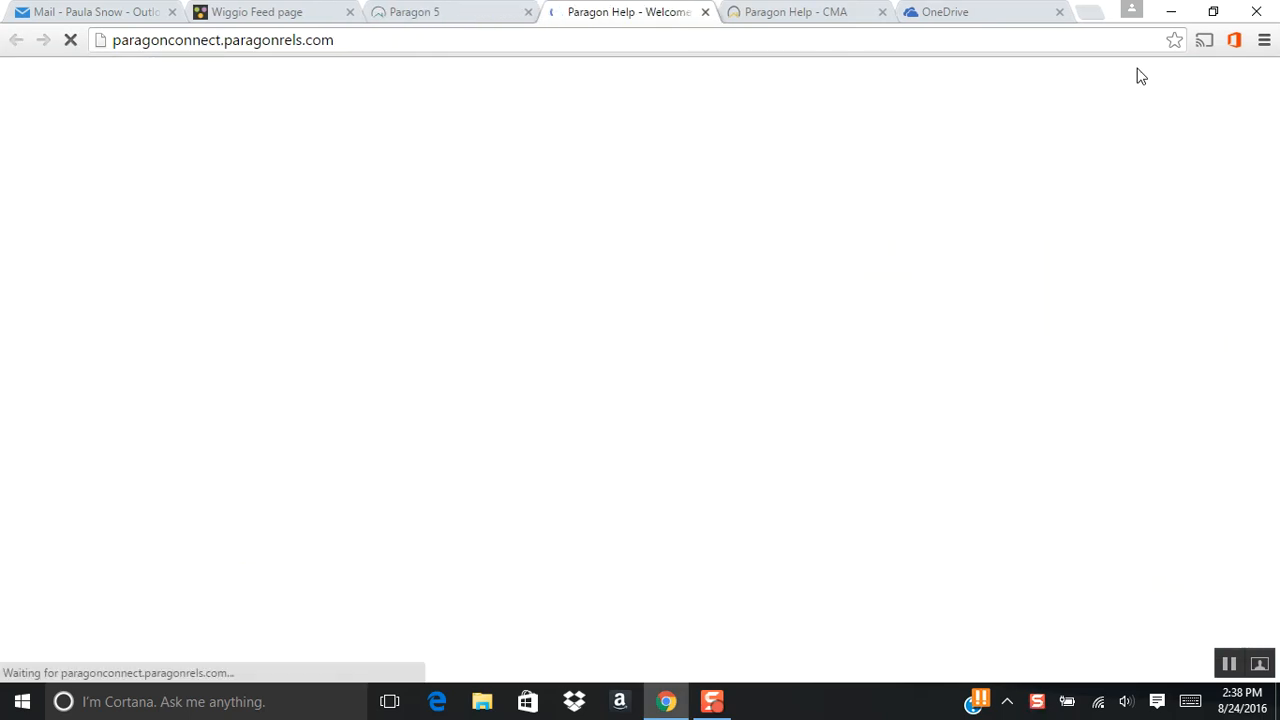
scroll(883, 390, "down", 1)
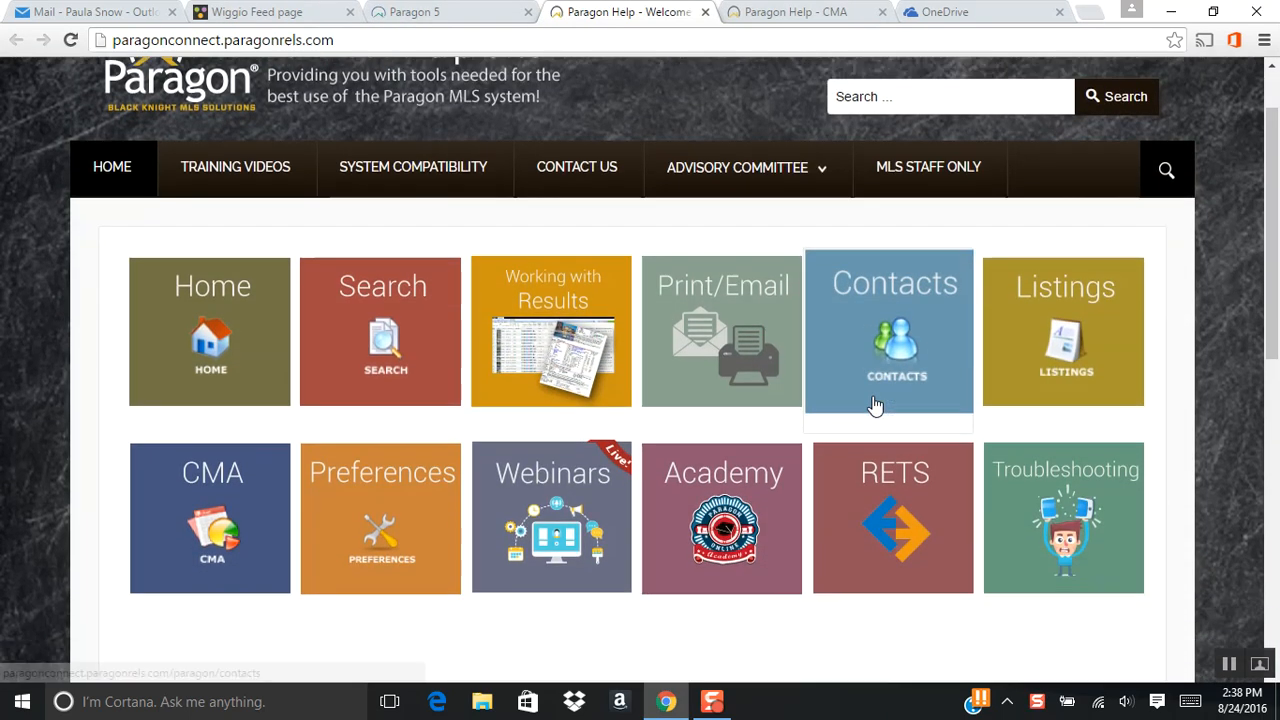
scroll(875, 405, "down", 1)
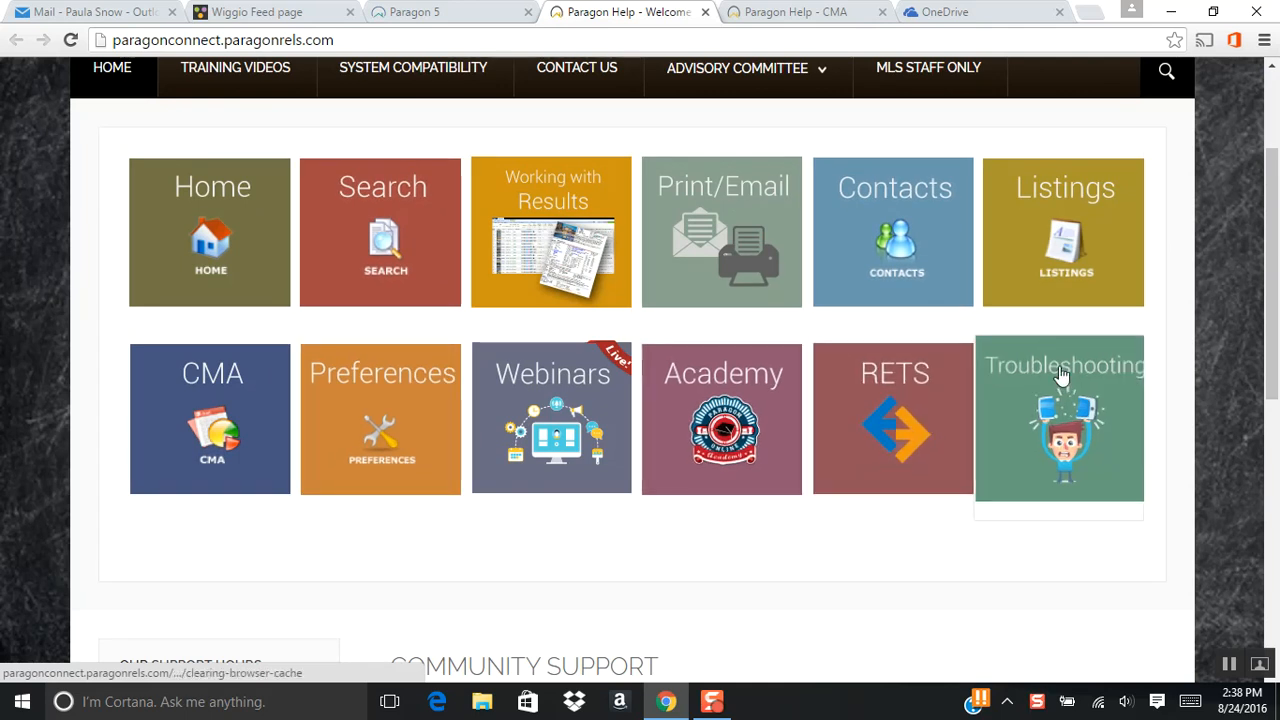
scroll(1060, 373, "up", 1)
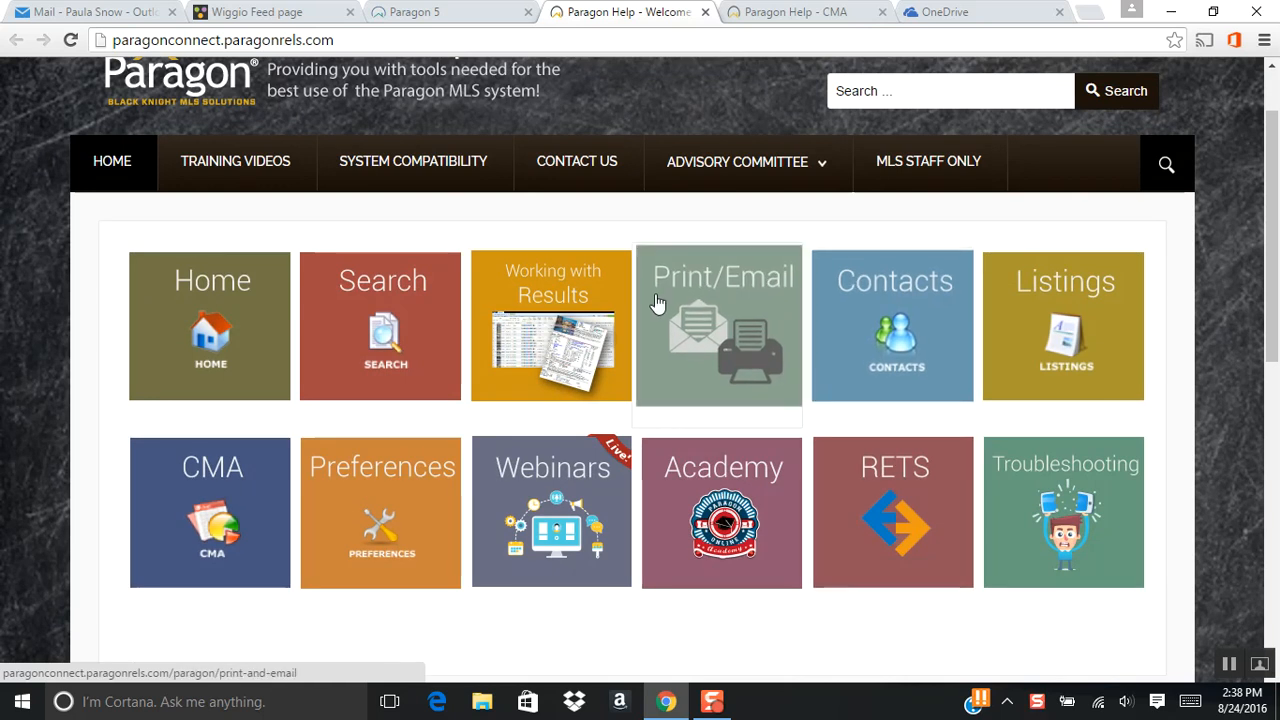
left_click(705, 12)
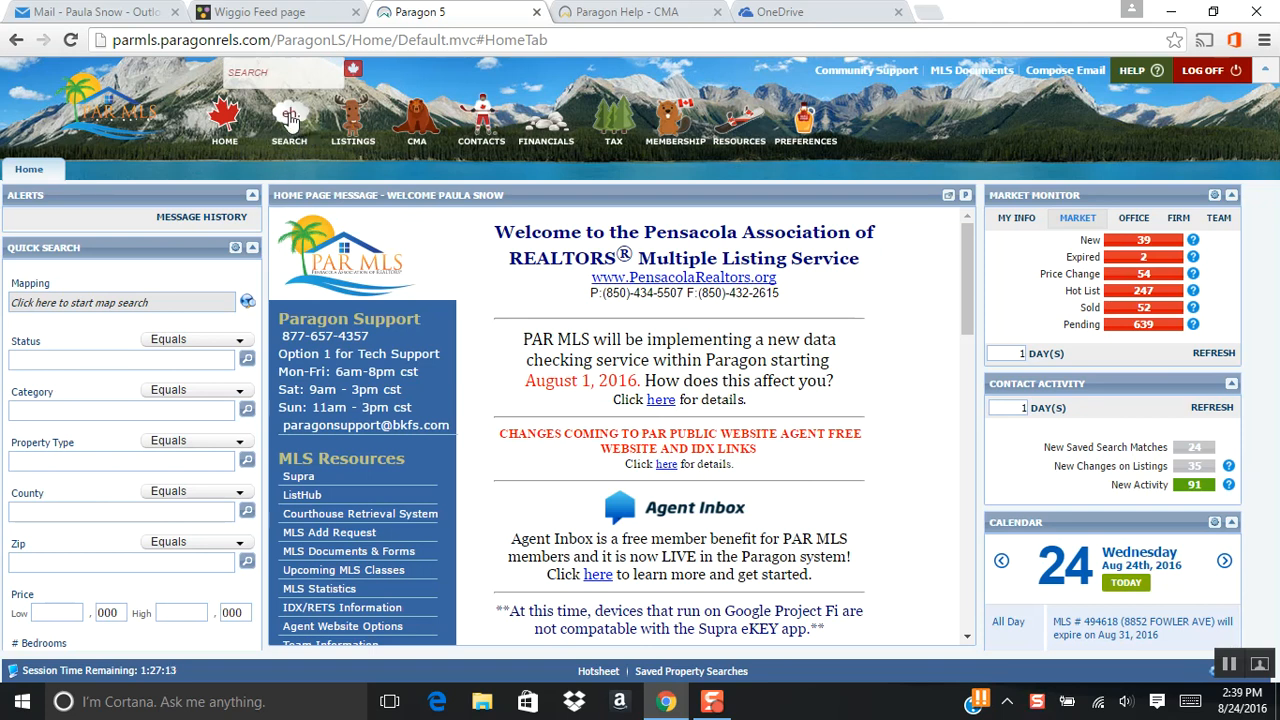
Start a residential property search and clear all criteria left from the last search.
mouse_move(289, 117)
left_click(300, 190)
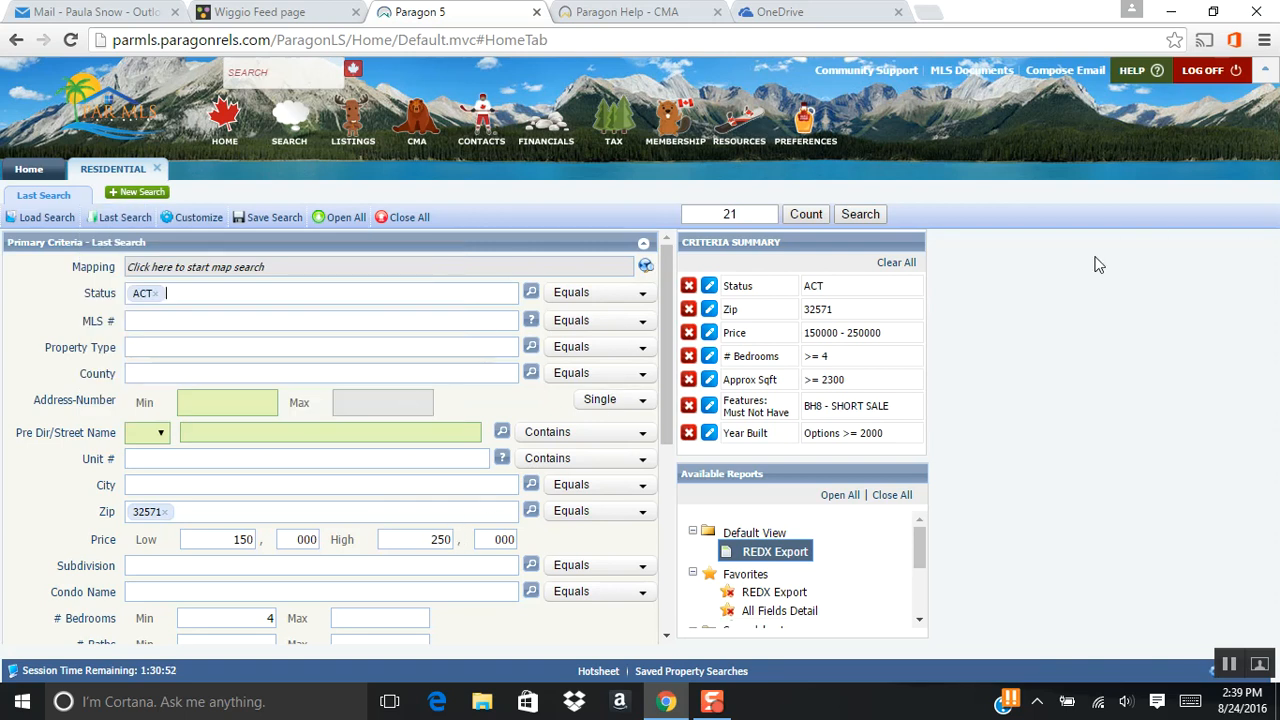
left_click(896, 264)
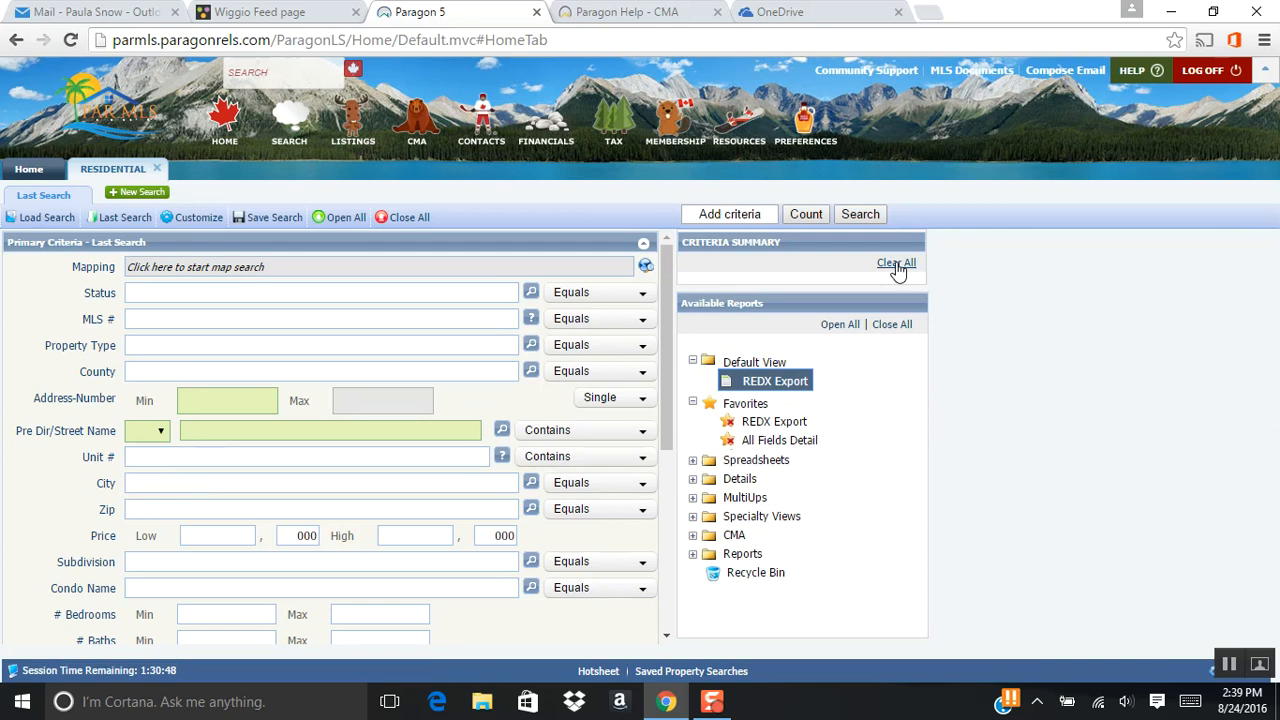
Set the search's Status criteria to ACT, CON, PND and SLD.
left_click(257, 294)
type("act")
left_click(254, 324)
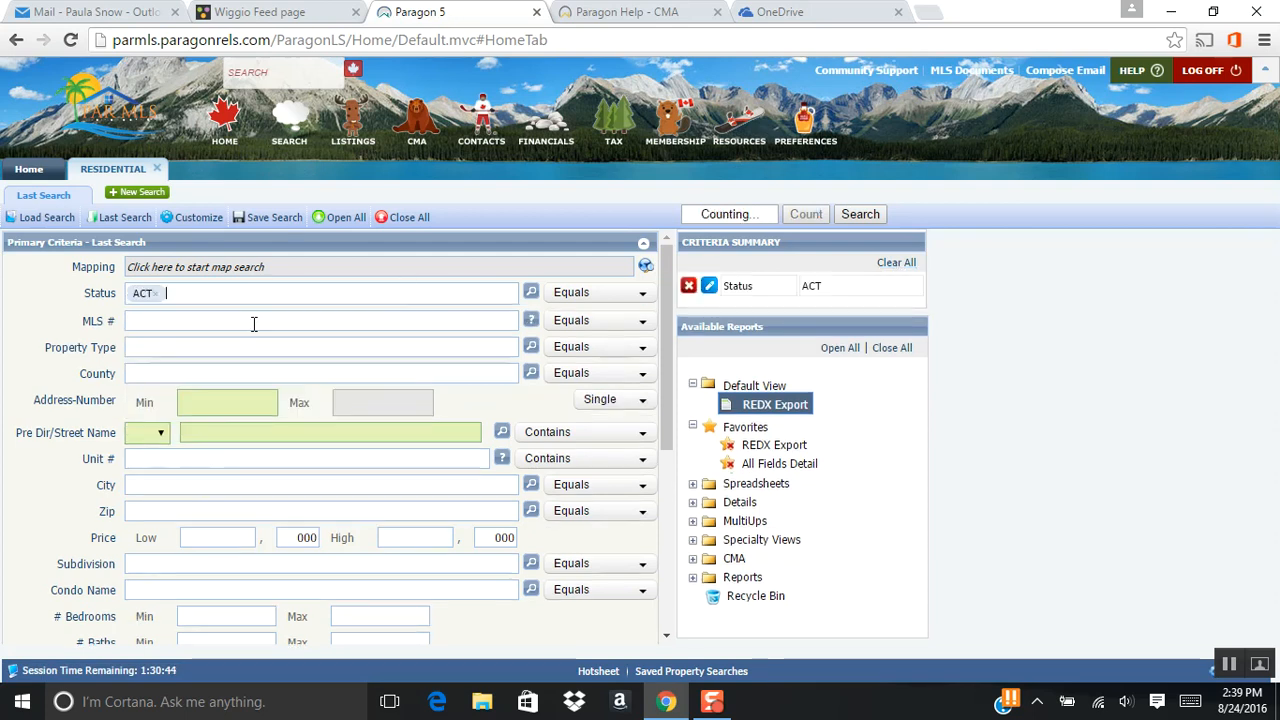
type("con")
key("Return")
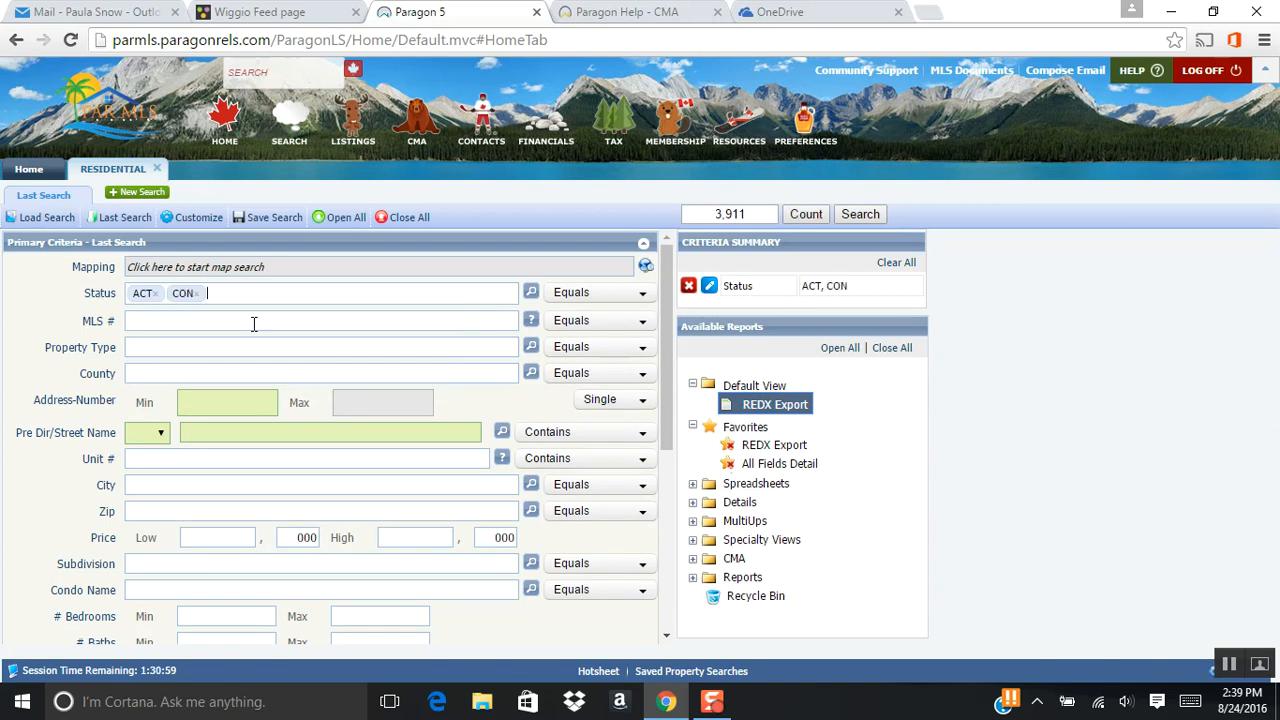
type("pnd")
key("Return")
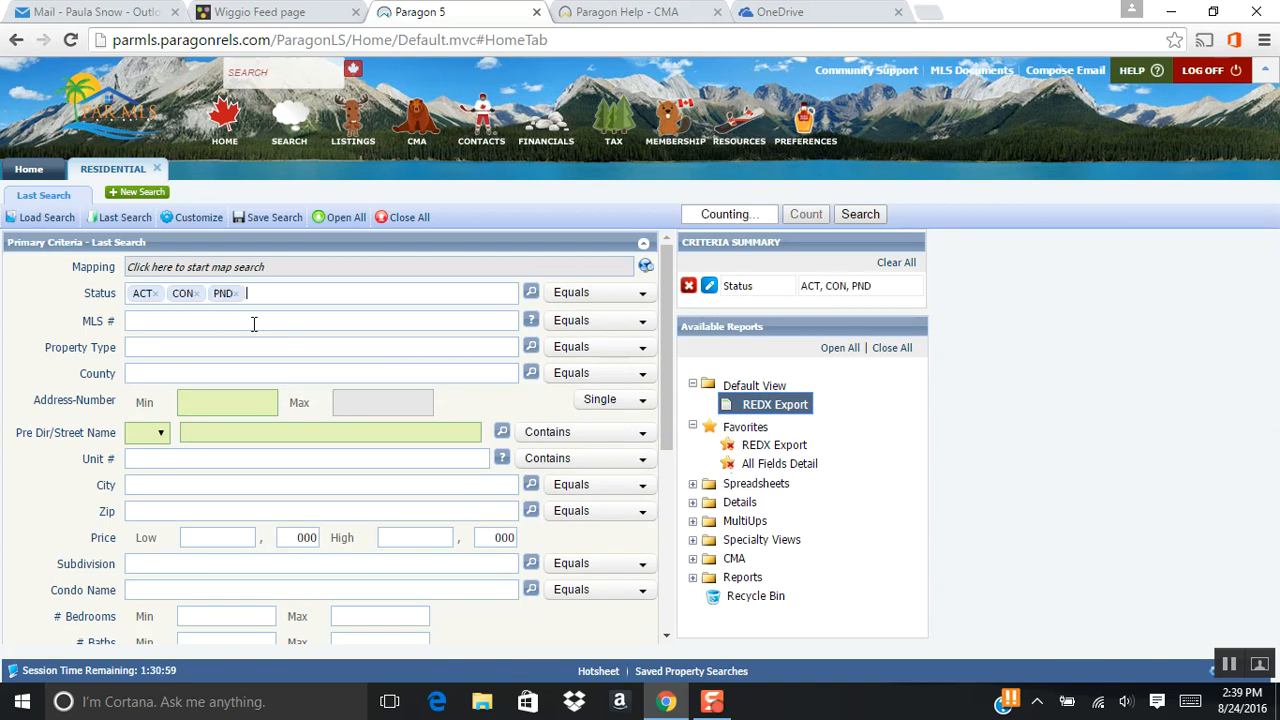
type("sld")
key("Return")
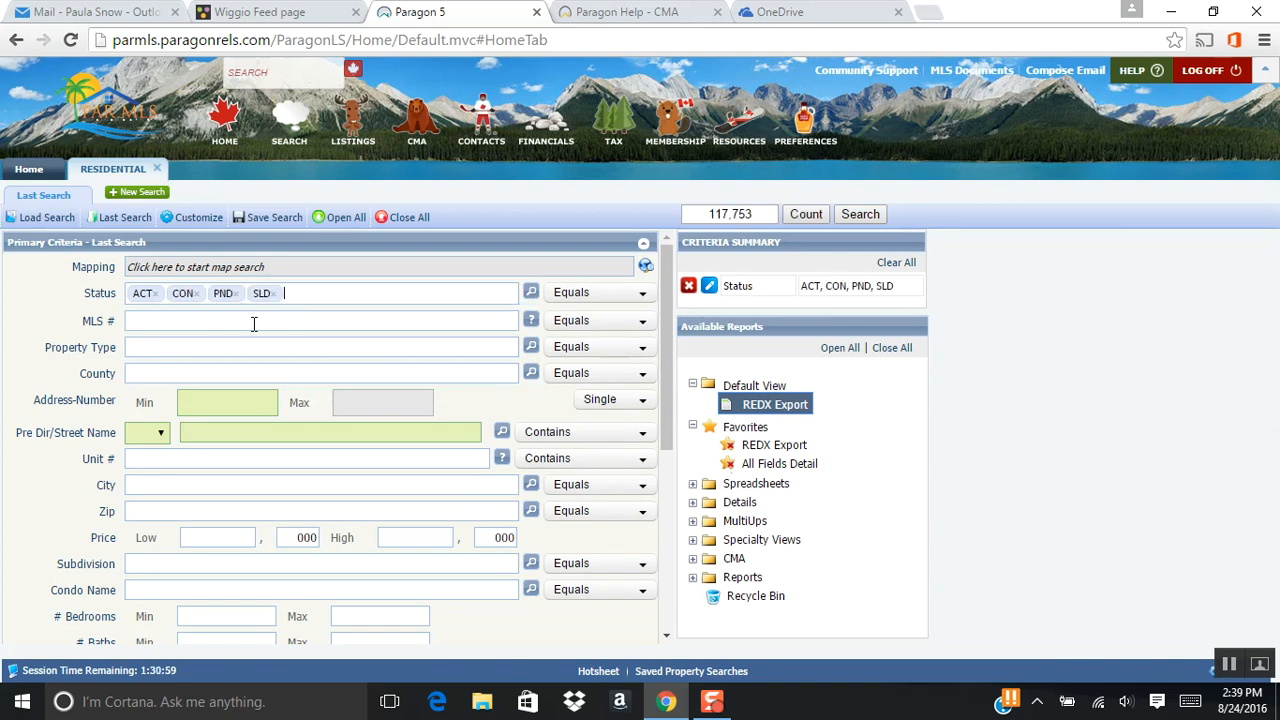
Limit the search to the HAMMERSMIT (Hammersmith) subdivision.
scroll(254, 323, "down", 2)
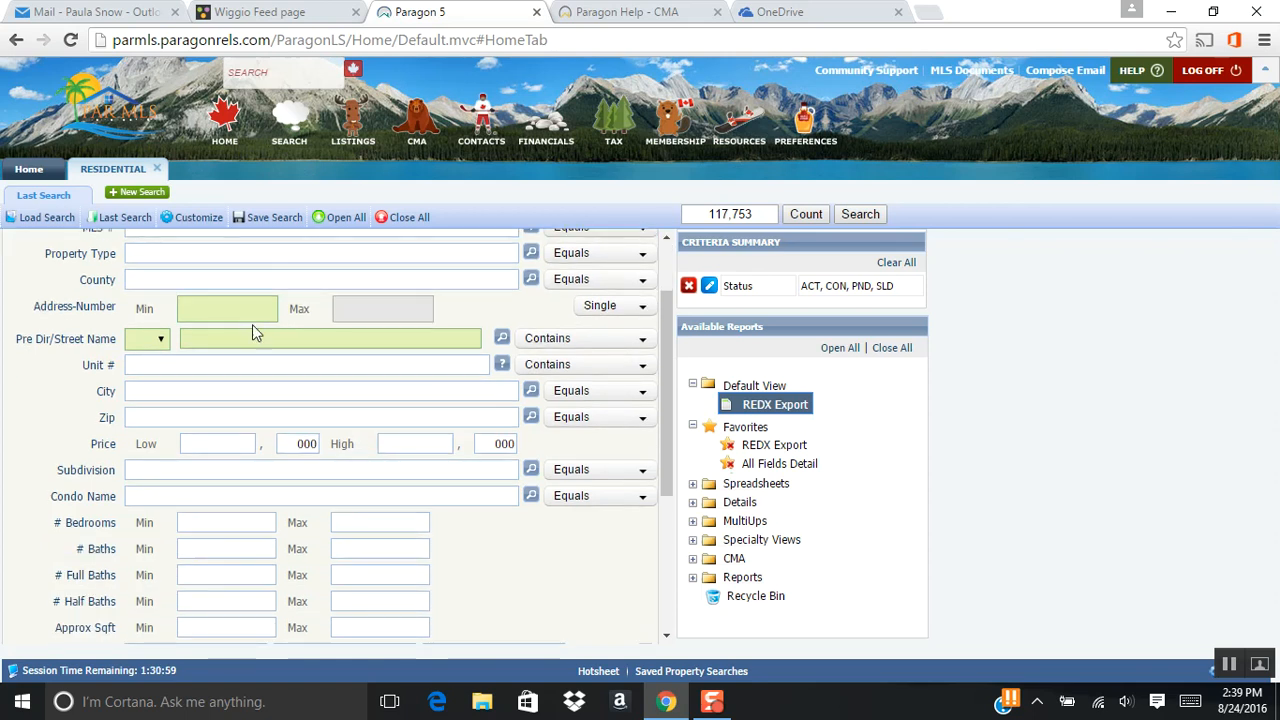
left_click(146, 469)
type("hammer")
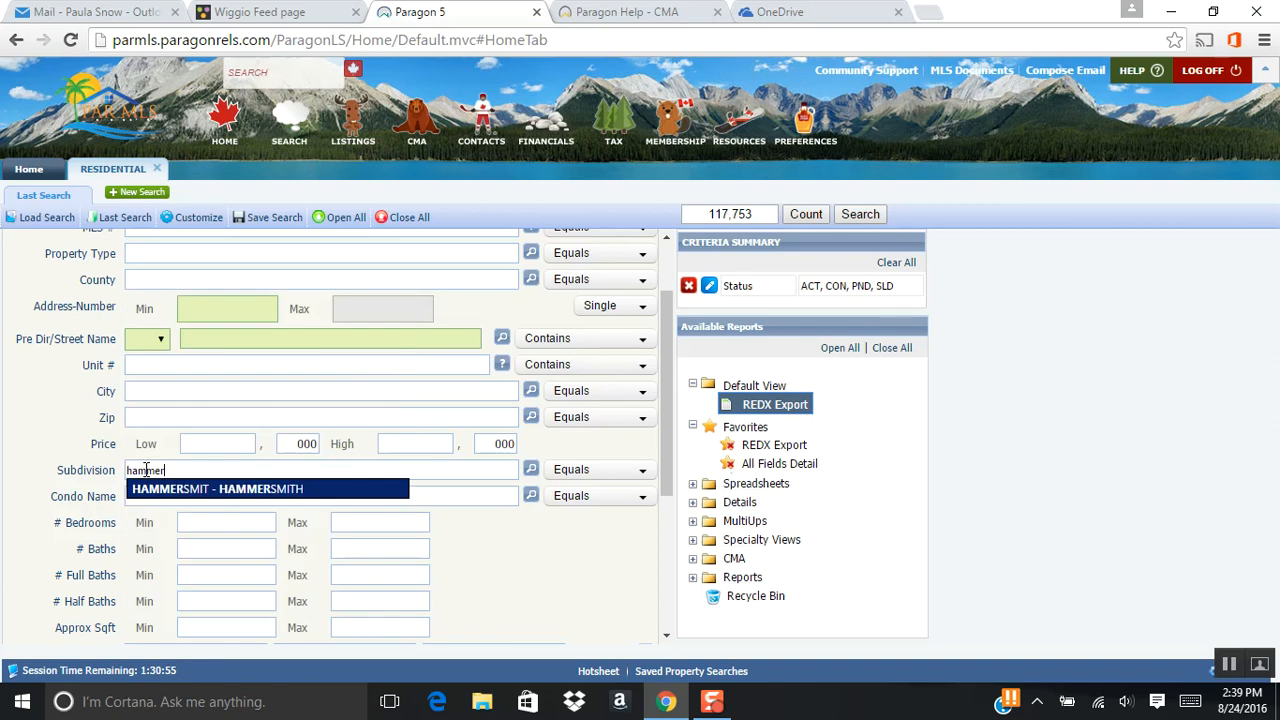
left_click(152, 489)
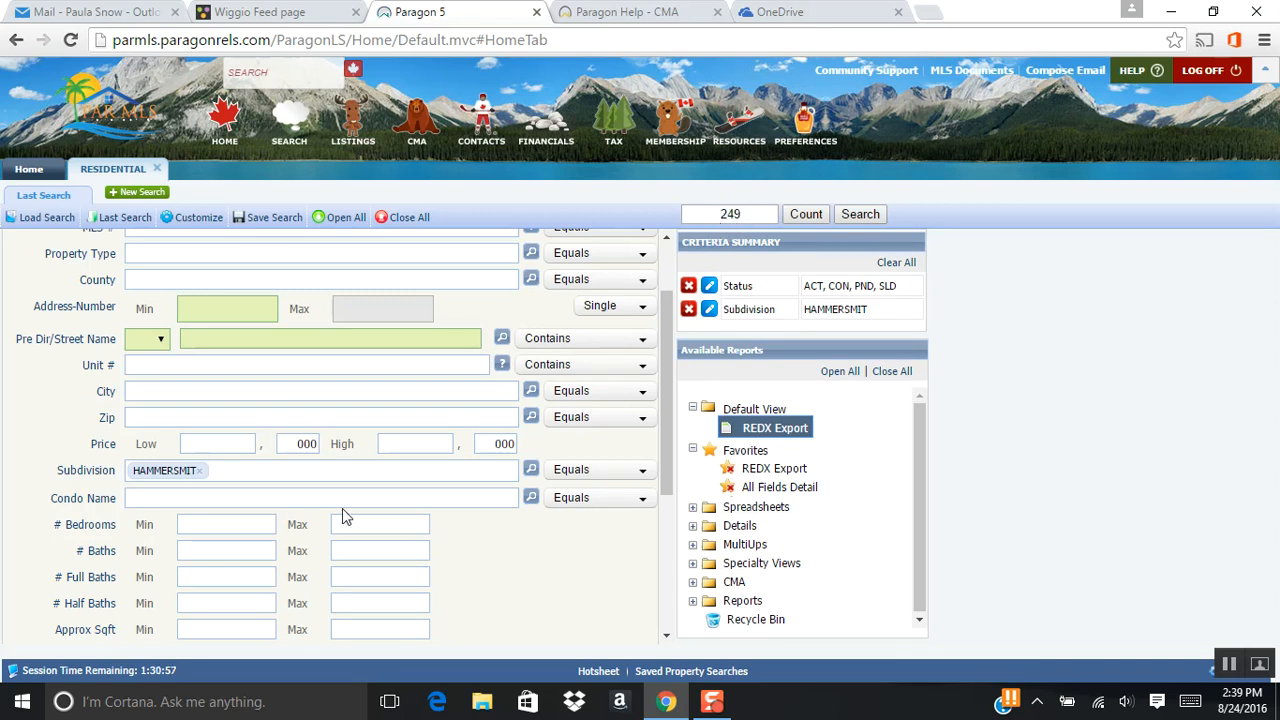
Set the beginning Status Date in the Dates Criteria to 02/24/2016.
scroll(457, 478, "up", 2)
scroll(453, 480, "down", 4)
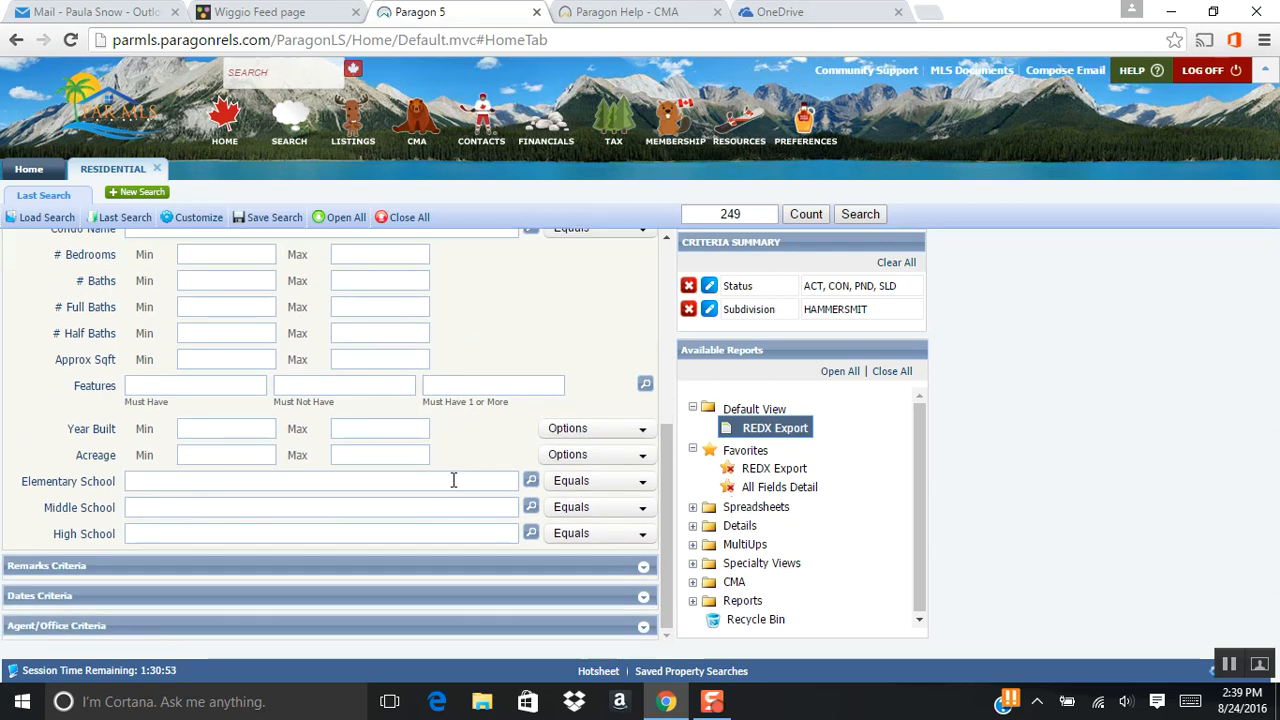
left_click(118, 598)
scroll(328, 481, "down", 3)
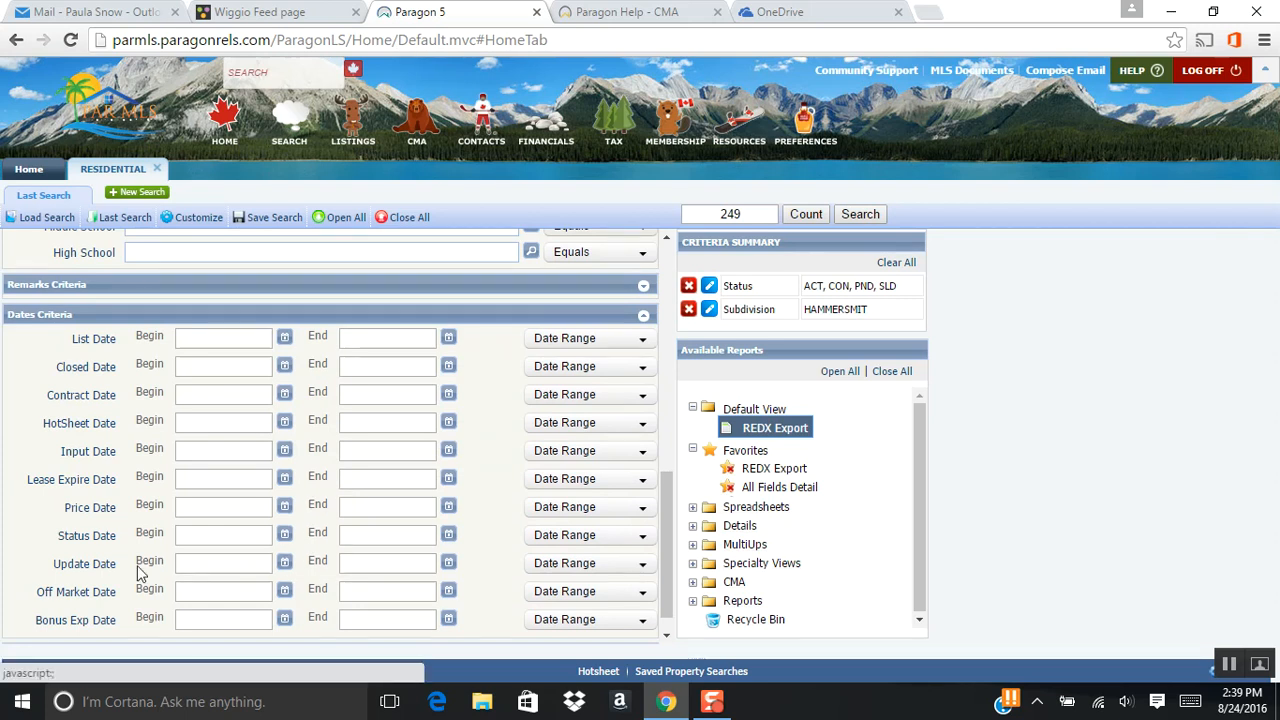
left_click(284, 534)
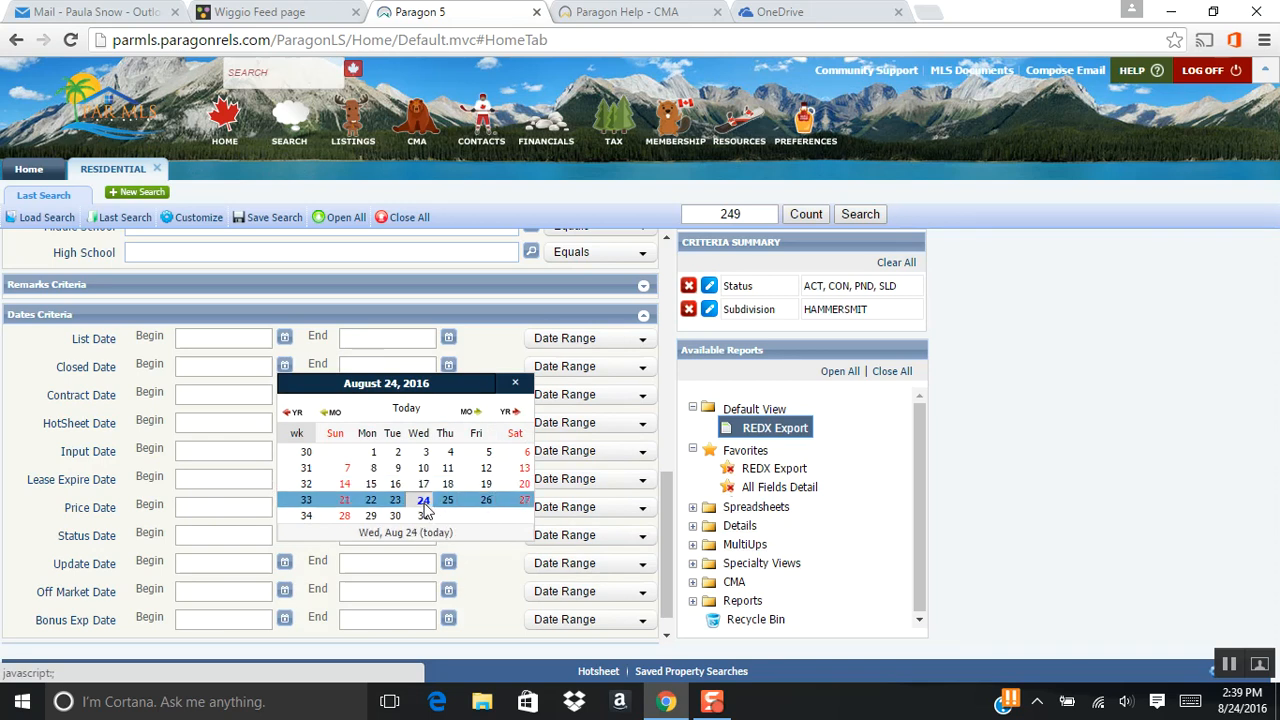
left_click(335, 413)
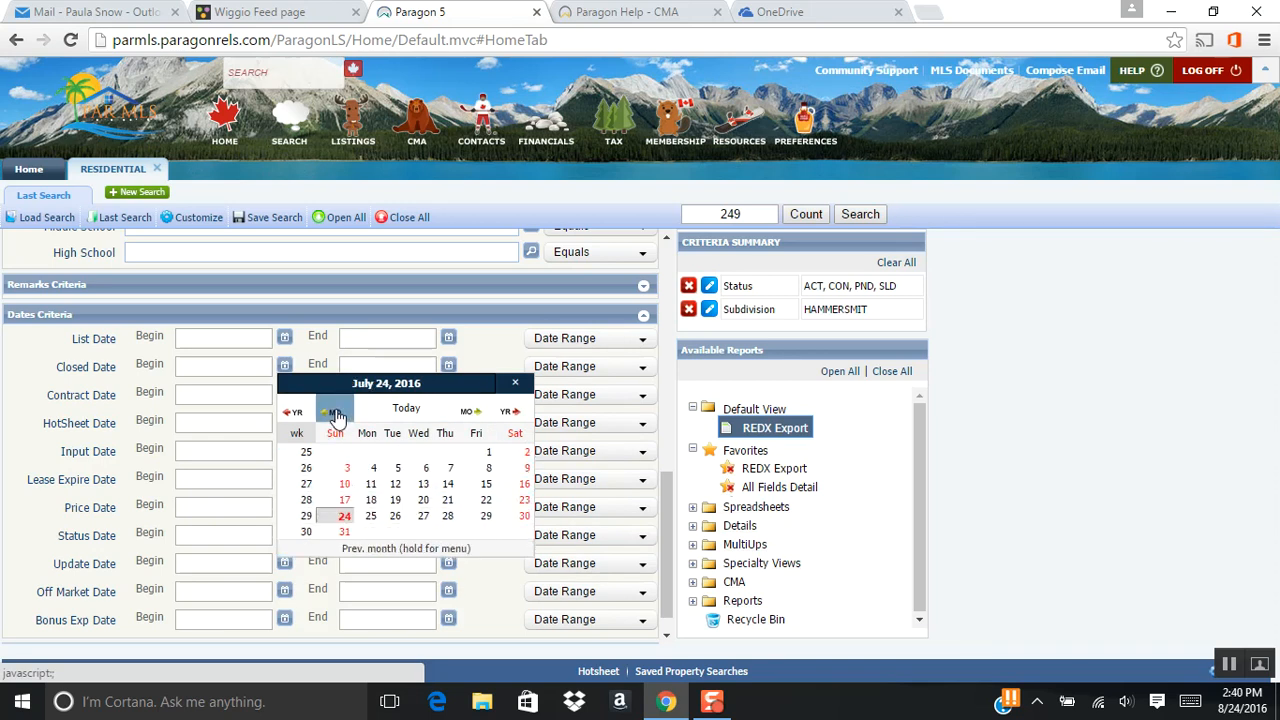
left_click(335, 413)
left_click(335, 413)
left_click(335, 413)
left_click(335, 413)
left_click(335, 413)
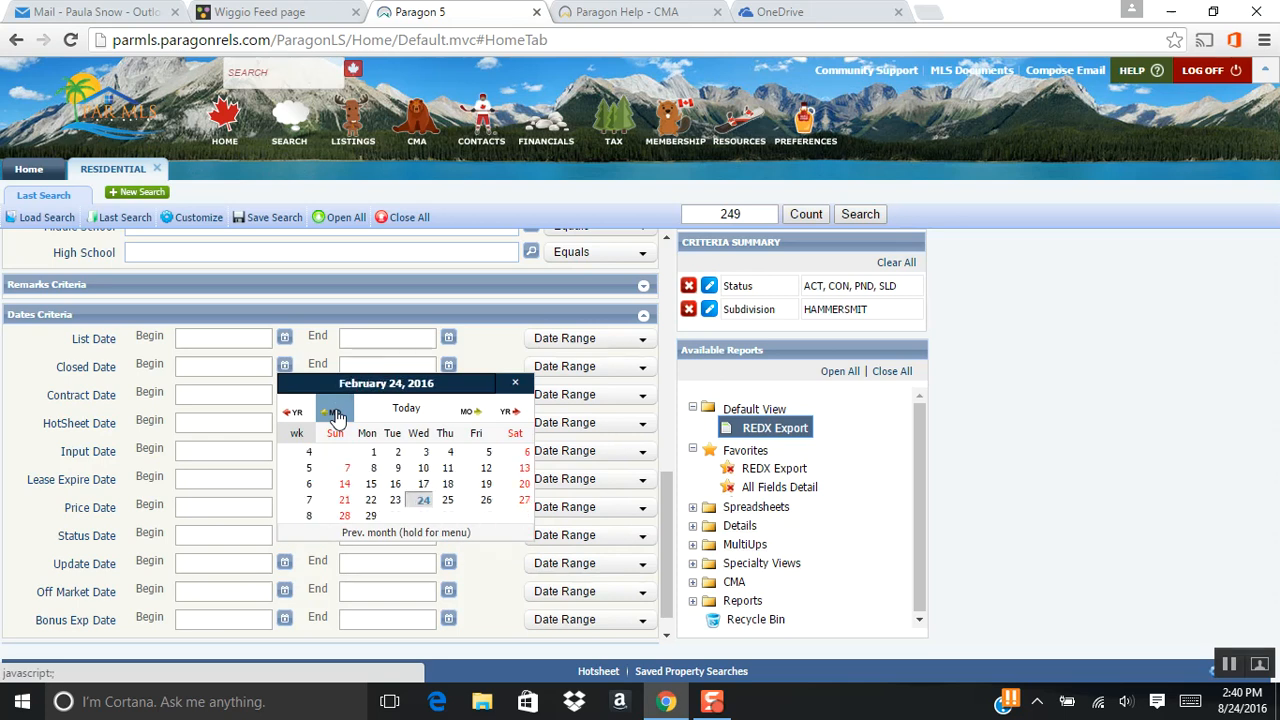
left_click(423, 501)
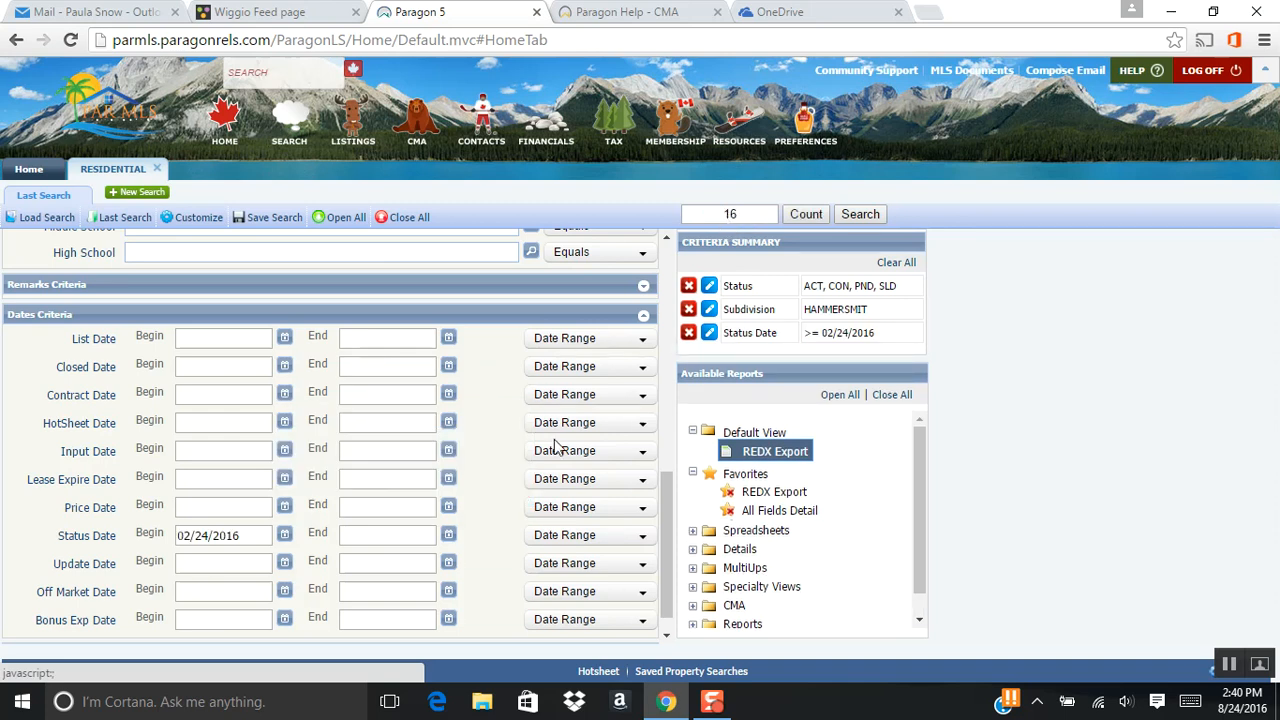
Run the residential search and sort the resulting listings by status.
scroll(557, 447, "up", 10)
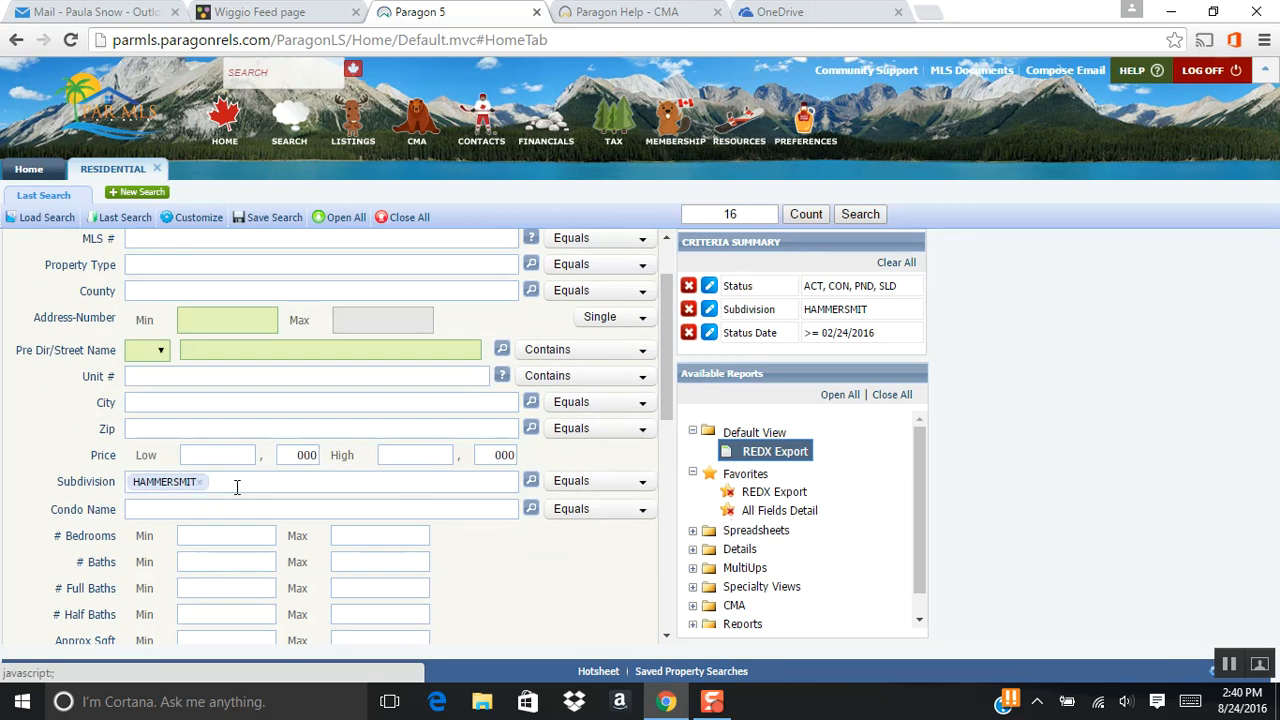
scroll(198, 490, "up", 2)
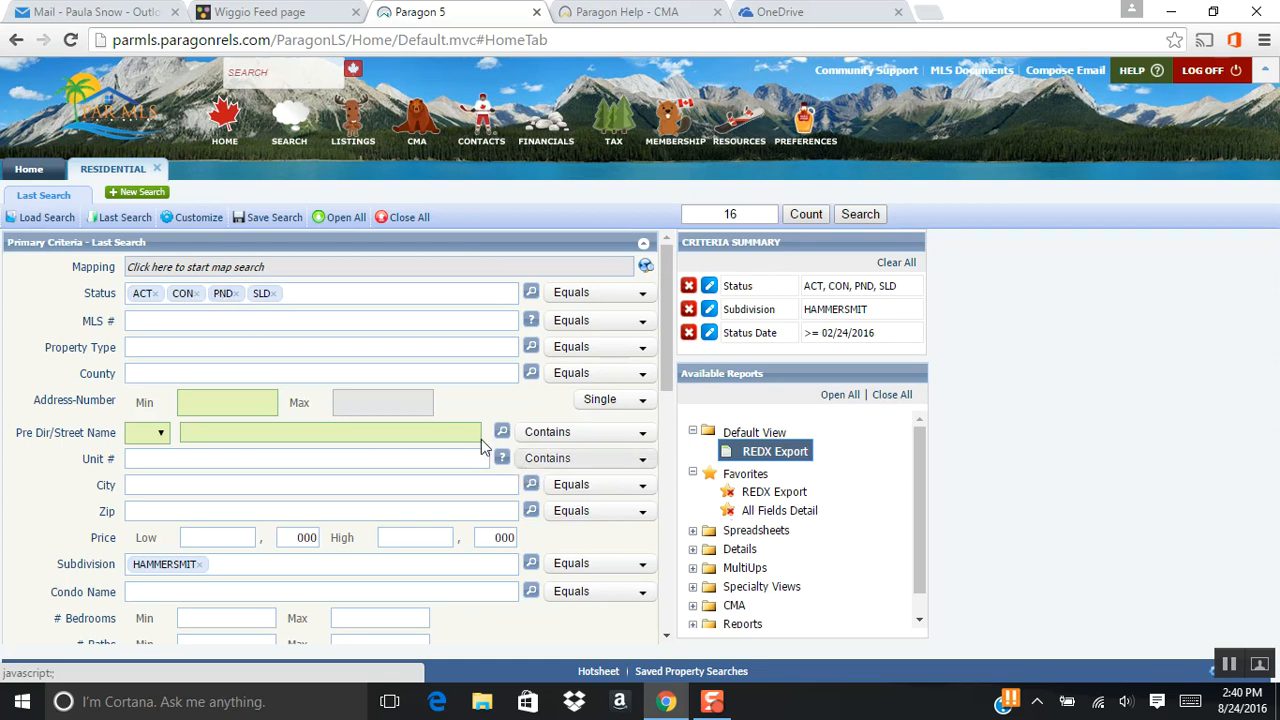
left_click(866, 214)
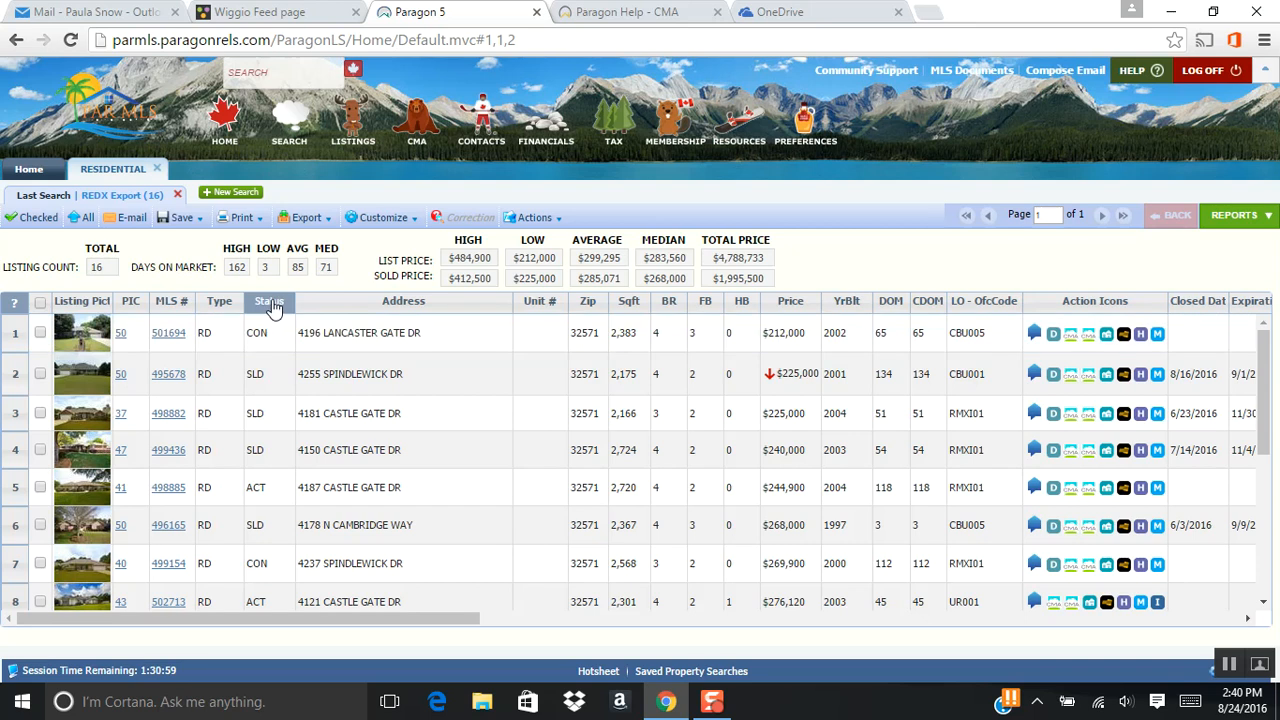
left_click(274, 310)
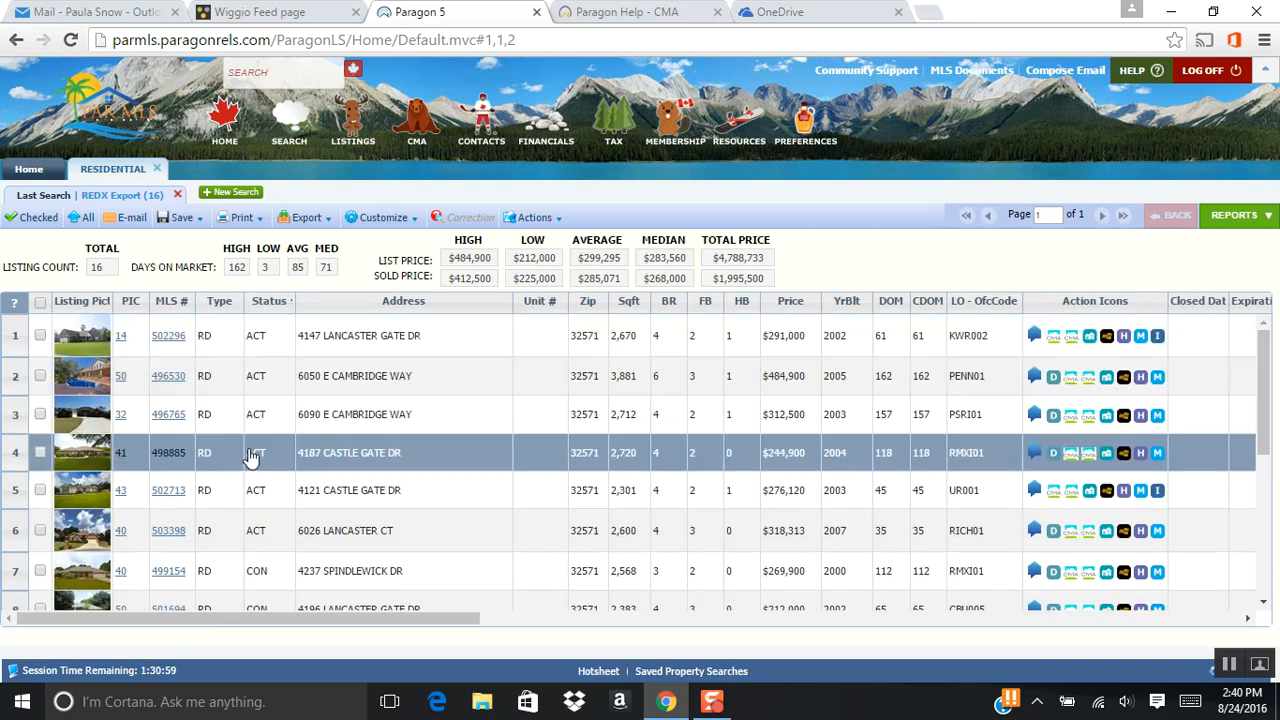
scroll(275, 495, "down", 1)
scroll(275, 495, "down", 3)
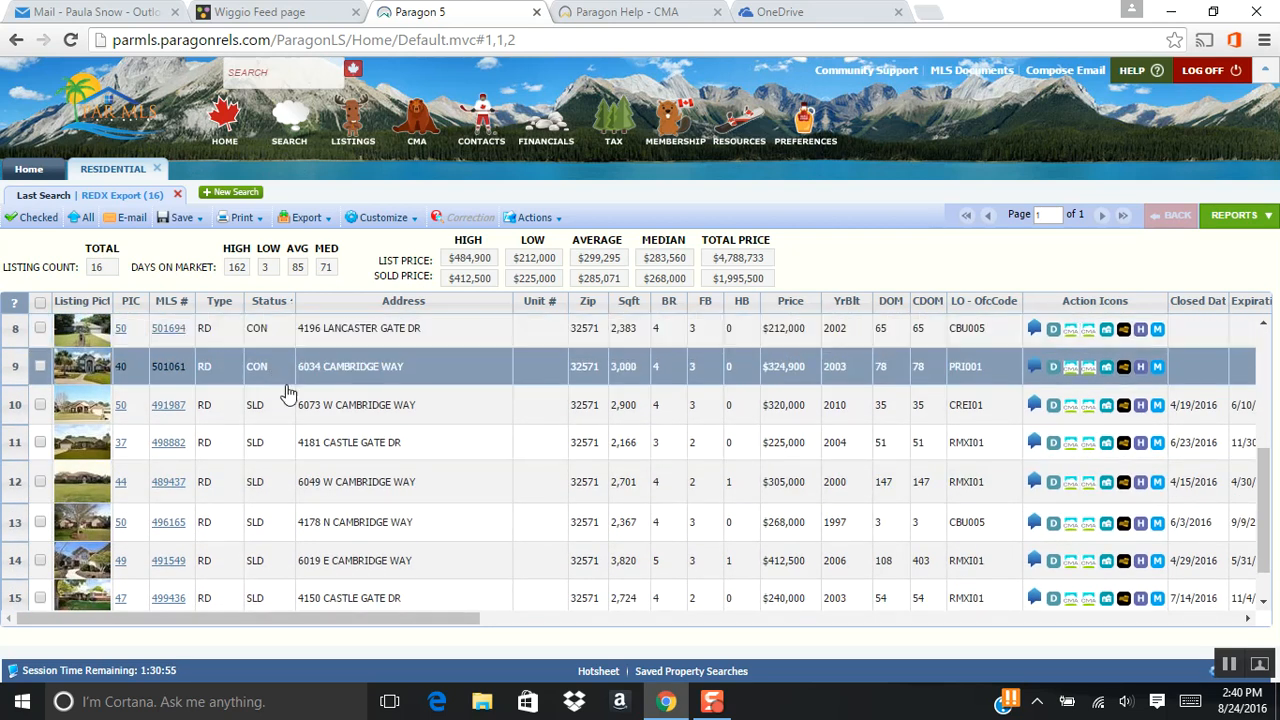
scroll(262, 470, "down", 1)
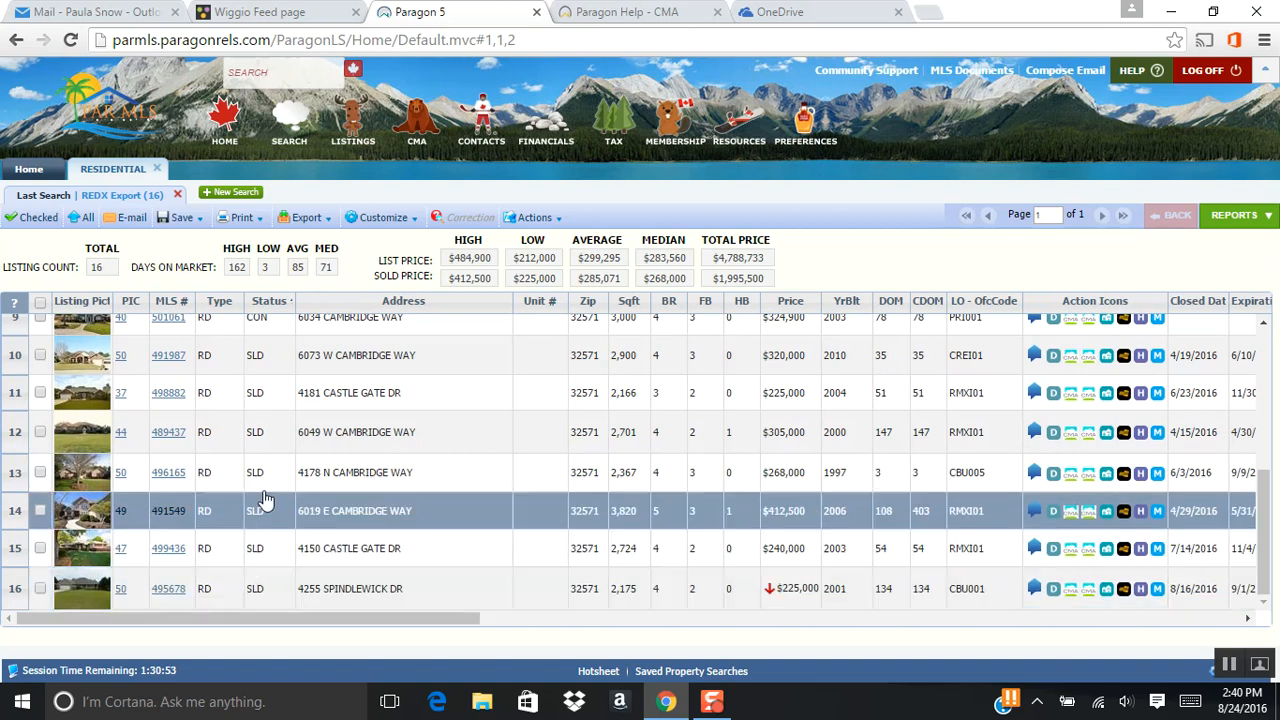
scroll(290, 405, "up", 5)
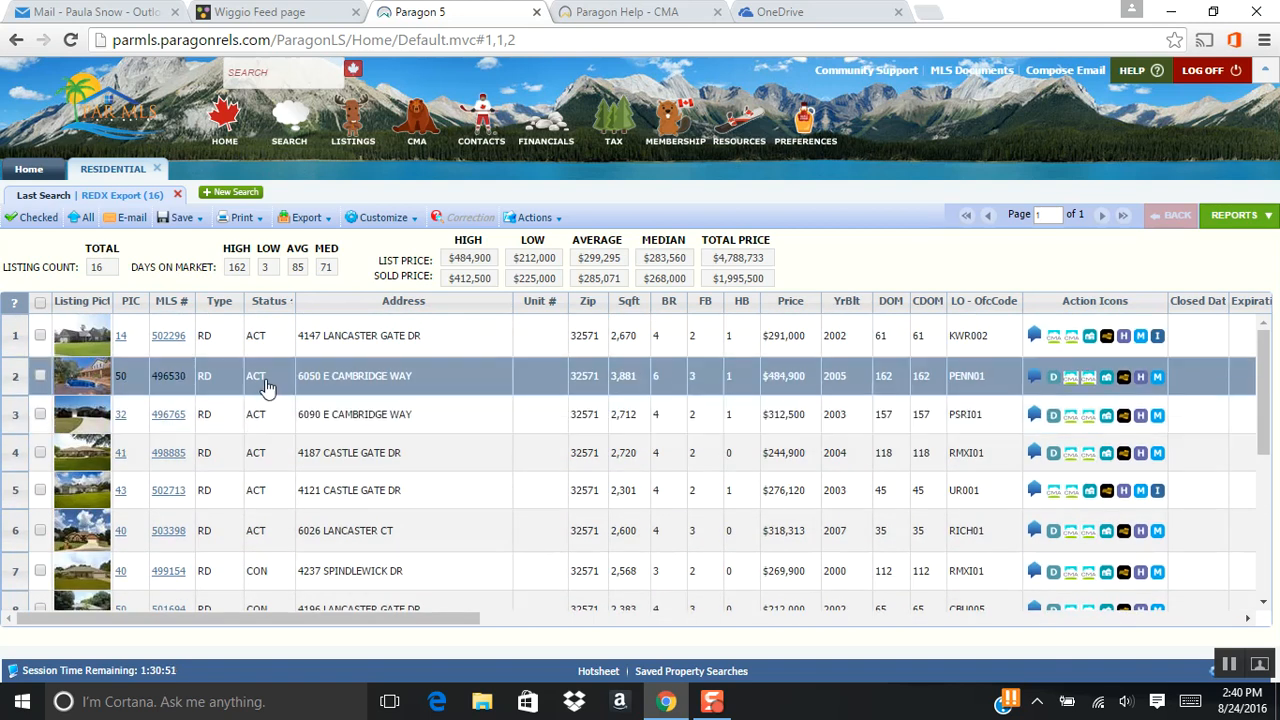
Show the search results in the CMA Quick View report and look through the comparables.
left_click(1264, 219)
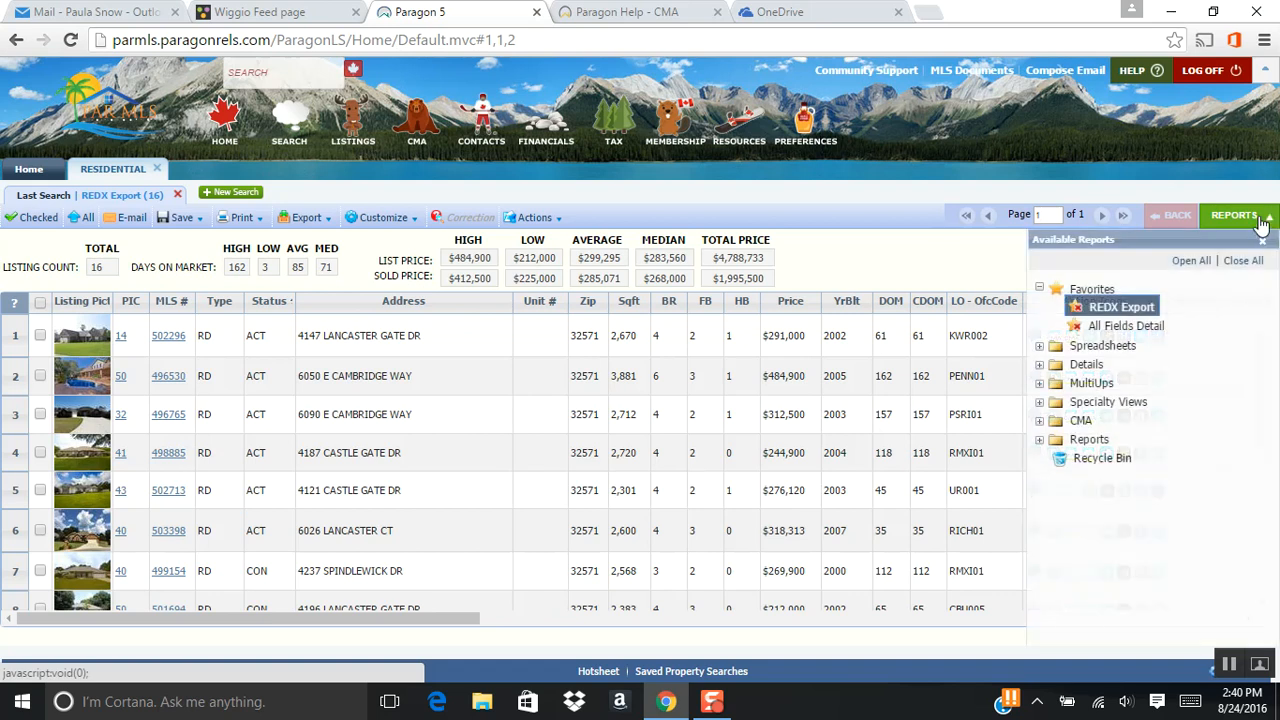
left_click(1082, 421)
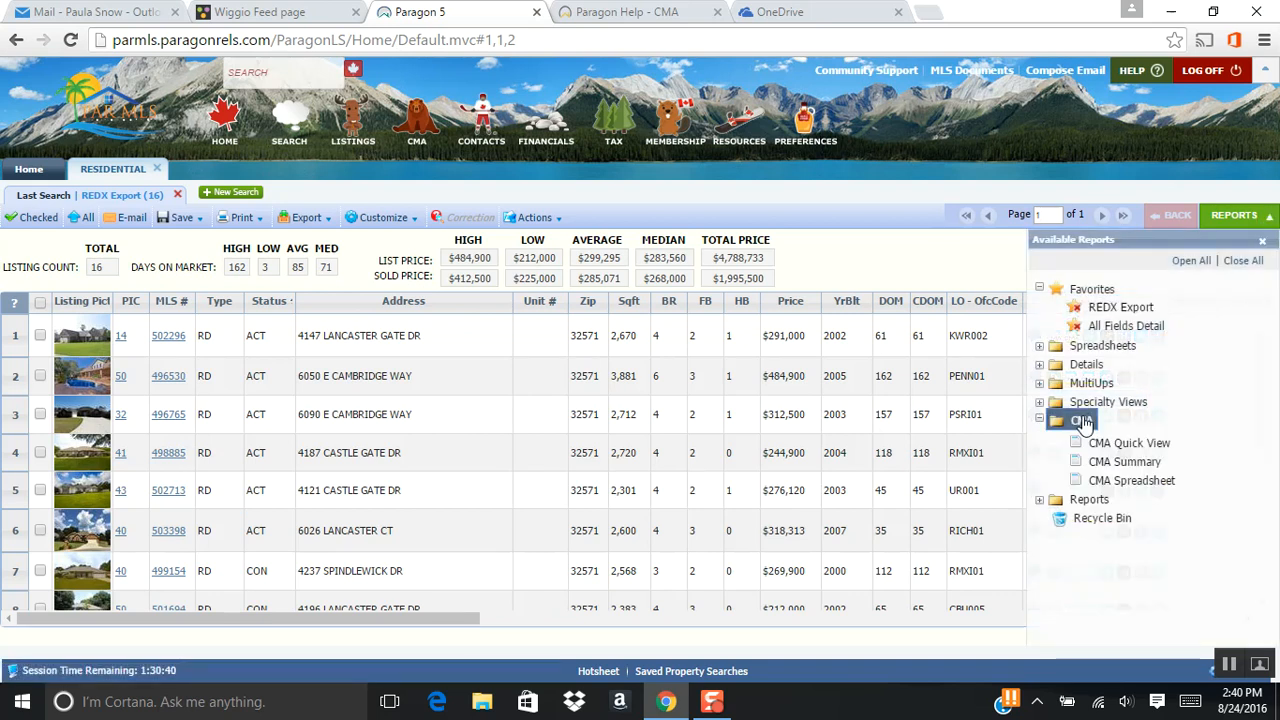
left_click(1122, 445)
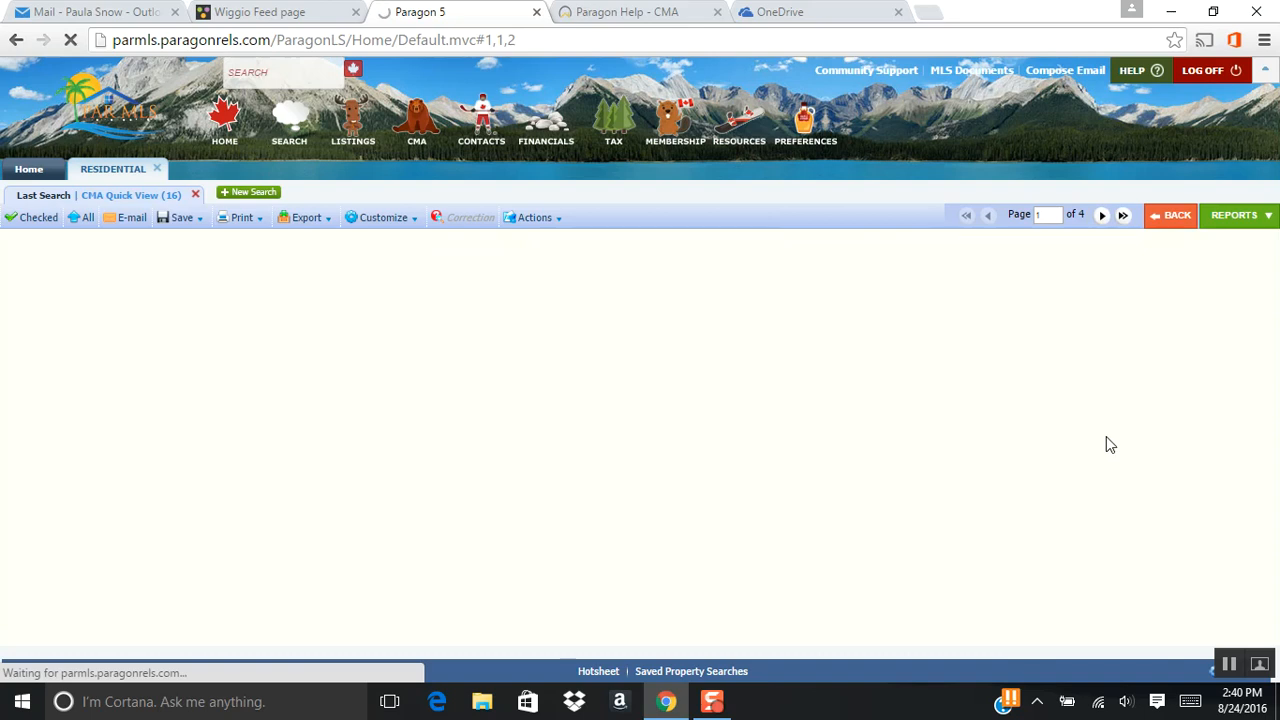
scroll(803, 397, "down", 2)
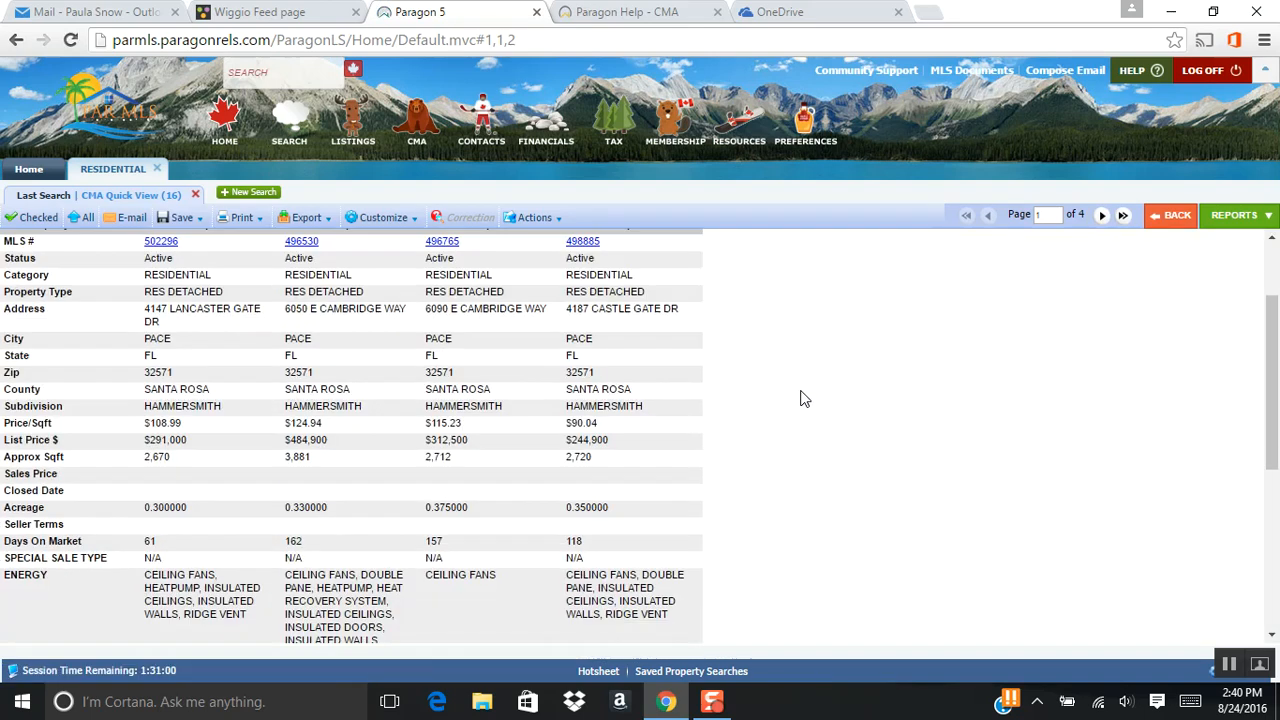
scroll(803, 398, "down", 4)
scroll(800, 395, "up", 6)
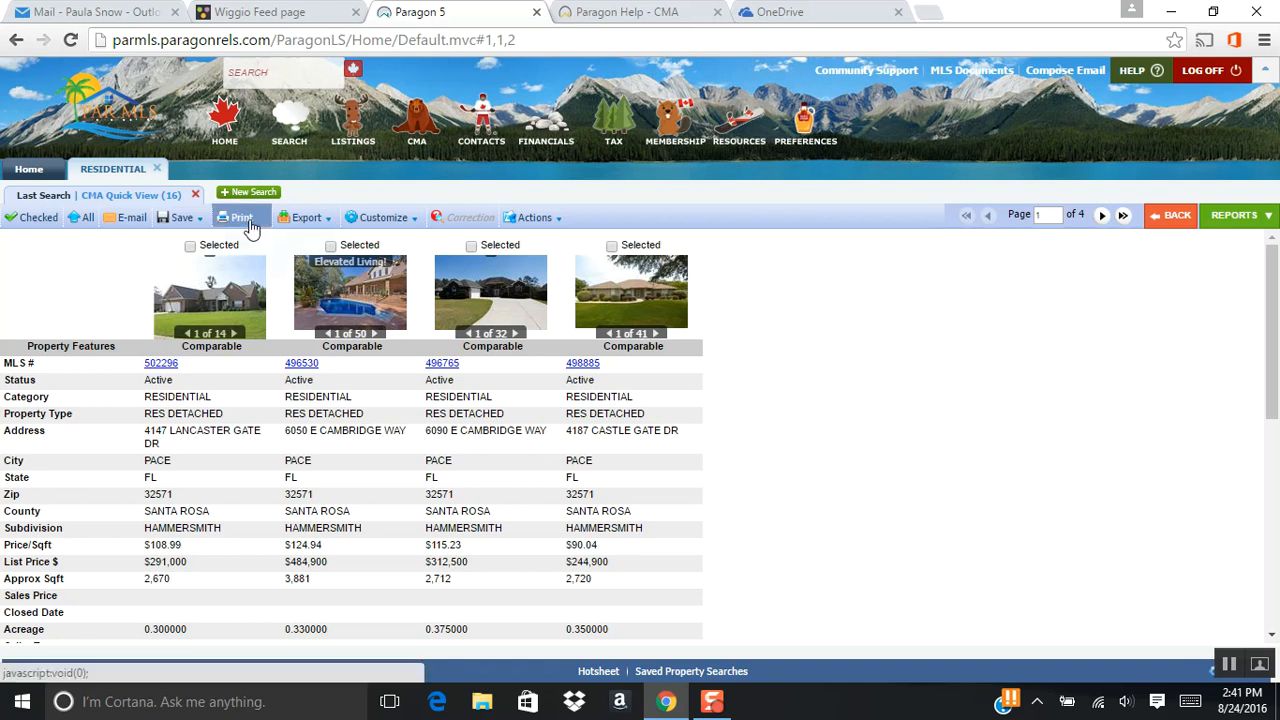
Check the Print+ options for the CMA Quick View report, and close them without printing.
left_click(243, 219)
left_click(246, 267)
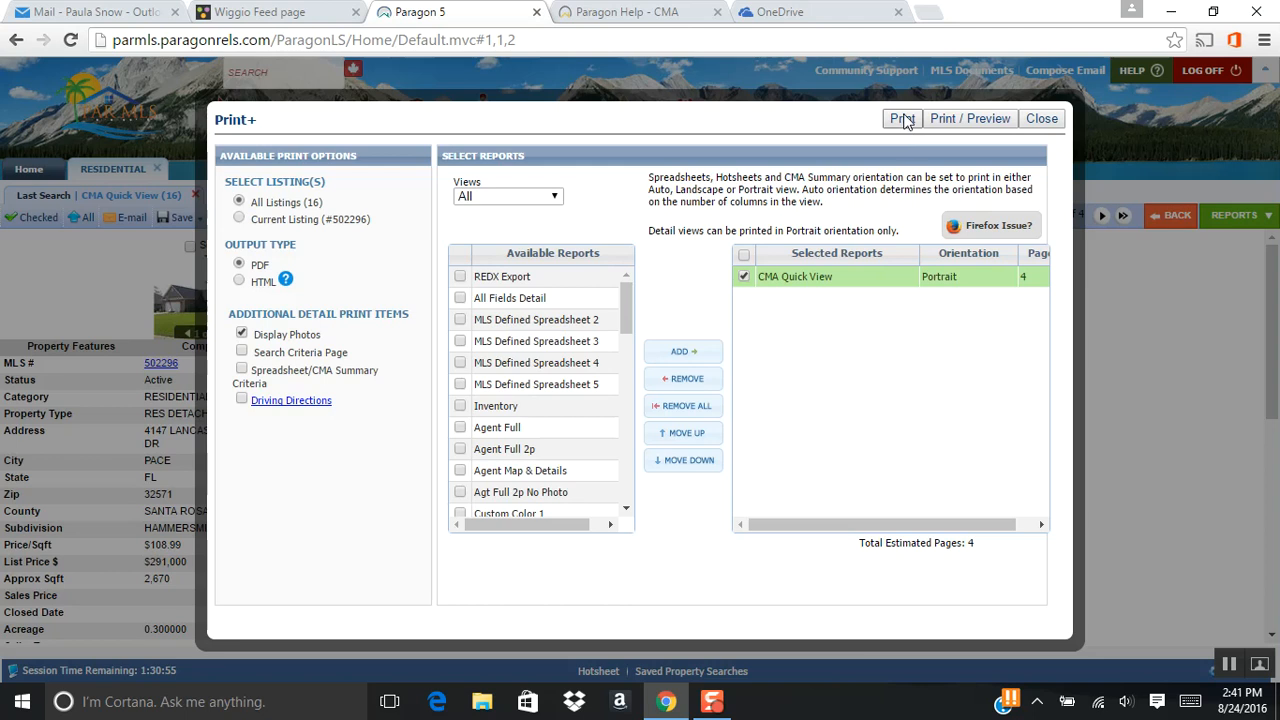
left_click(1041, 119)
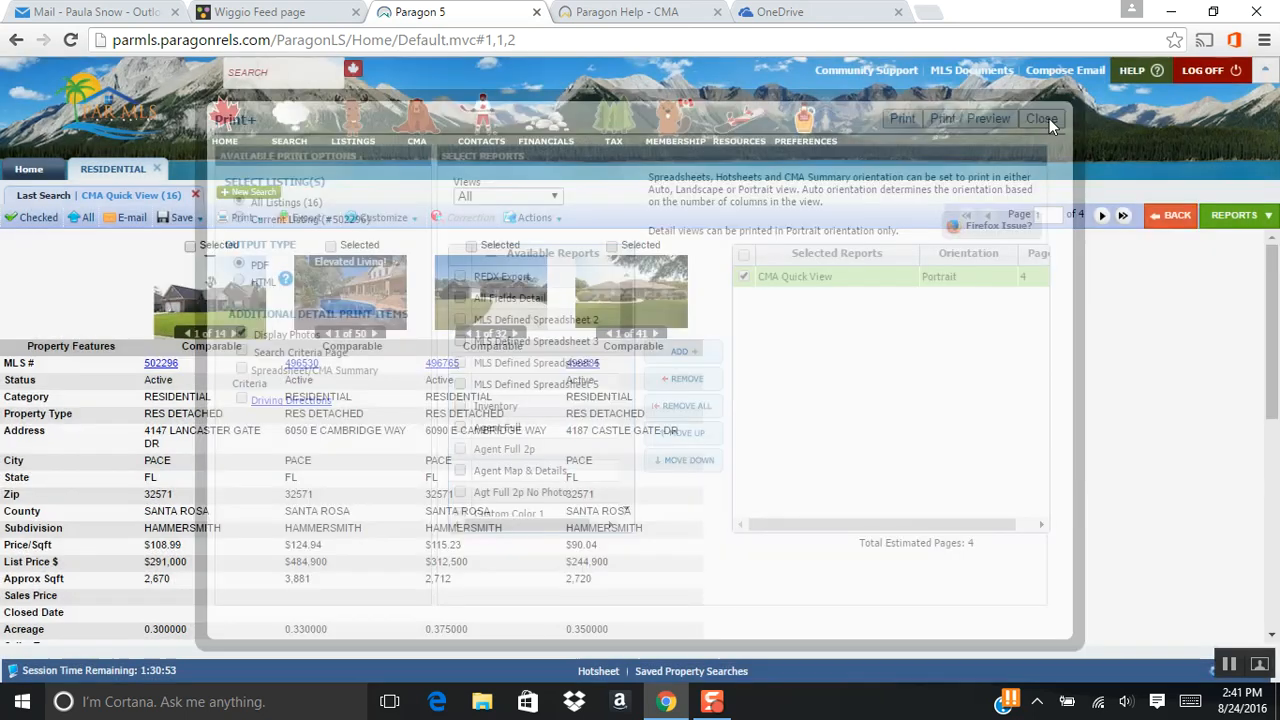
scroll(287, 449, "down", 1)
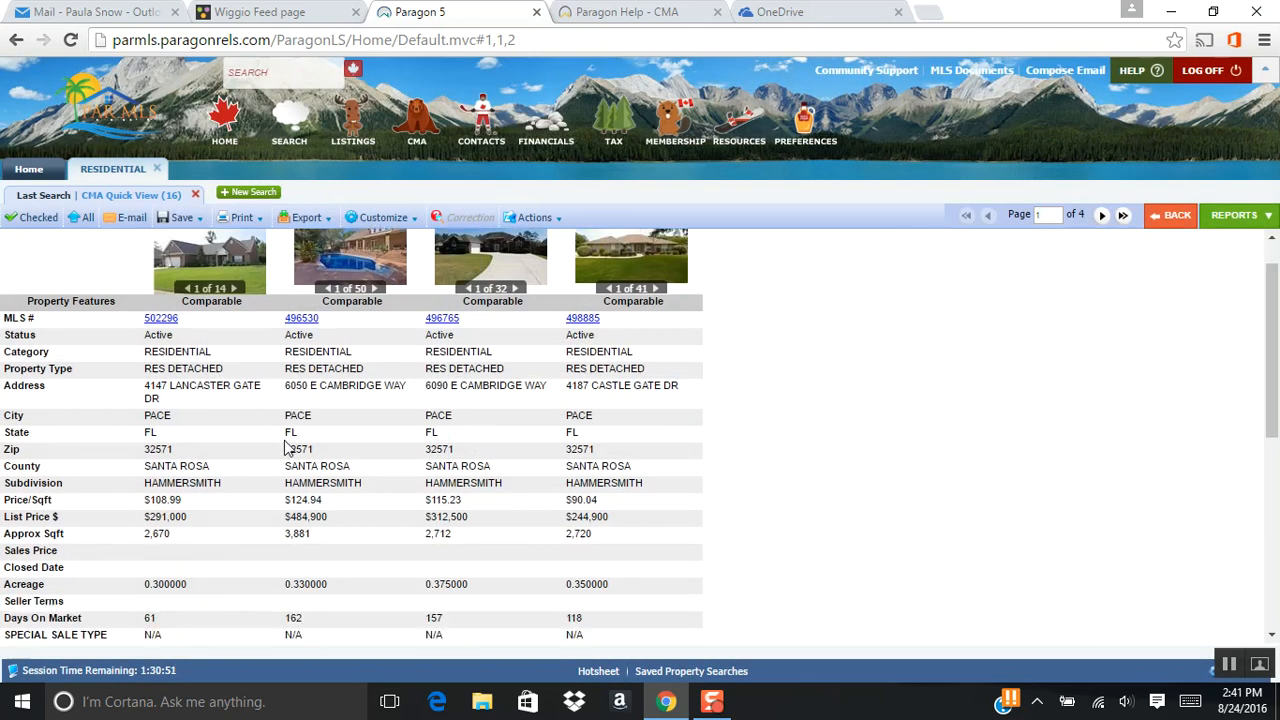
Open the full agent report for the first comparable, MLS # 502296, and look through its details.
scroll(280, 450, "down", 4)
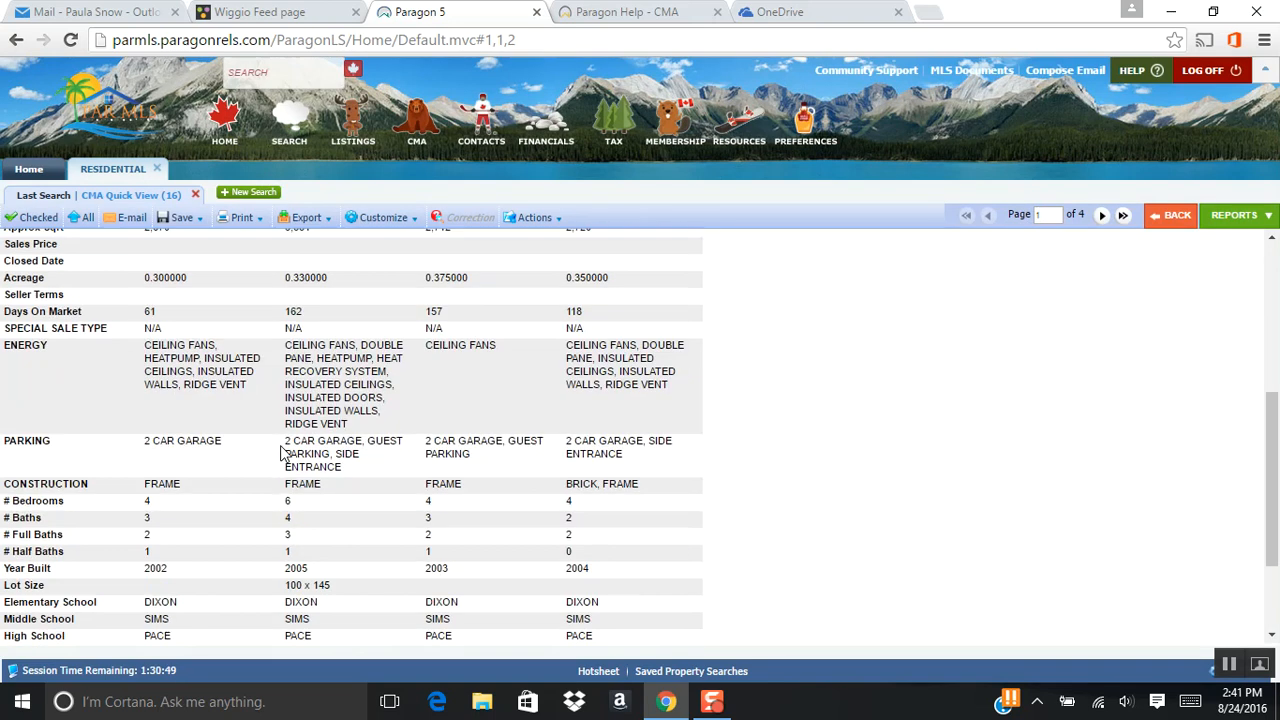
scroll(274, 469, "up", 5)
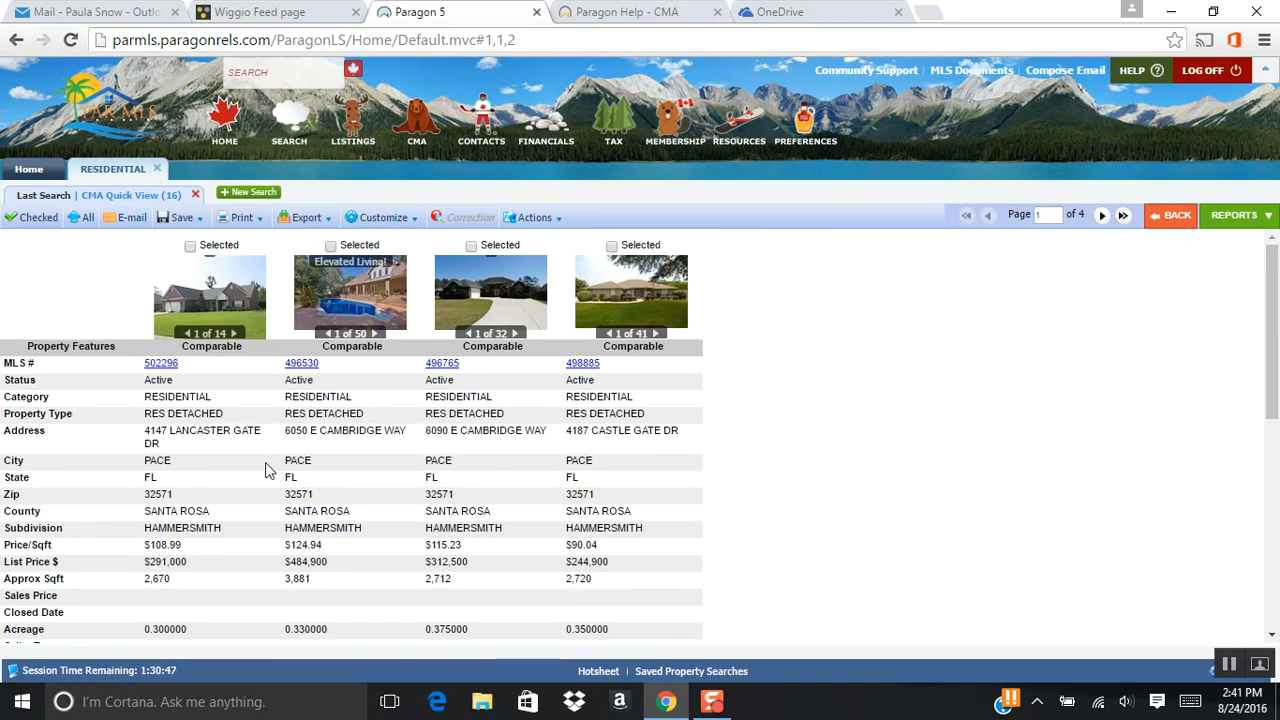
left_click(155, 365)
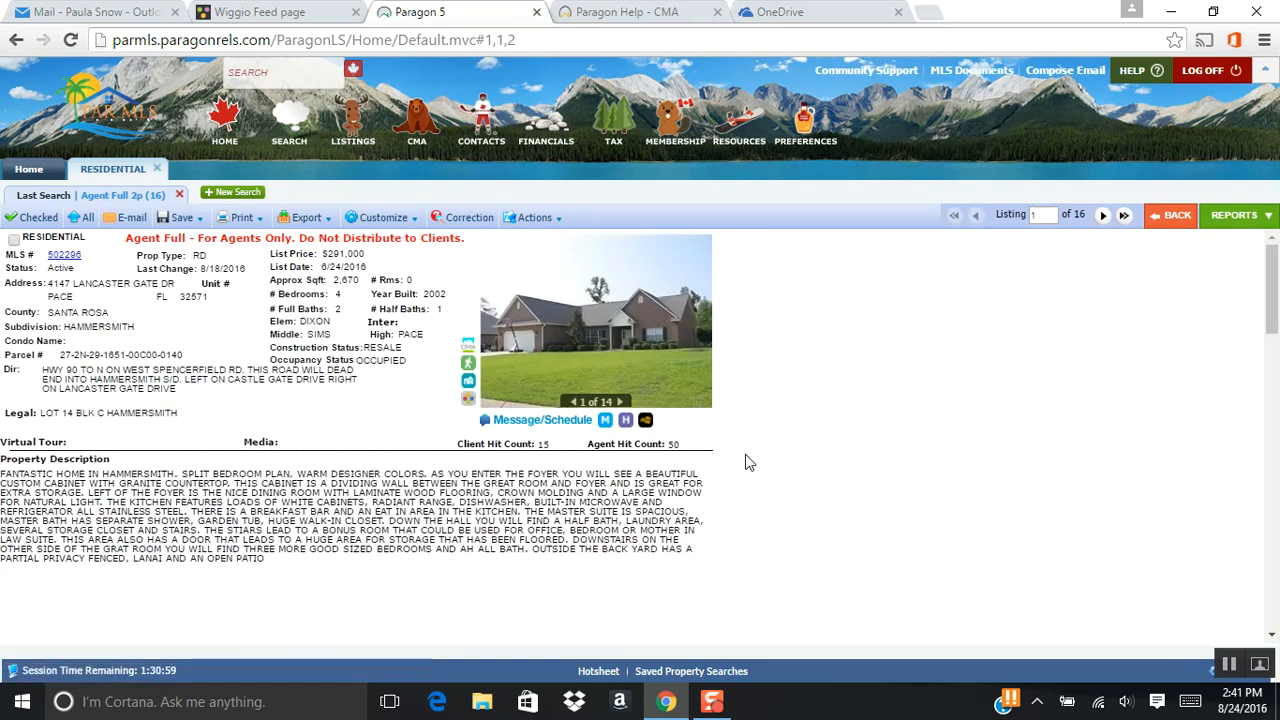
scroll(748, 462, "down", 3)
scroll(749, 462, "up", 3)
Browse through the photo gallery of listing 502296 and close the gallery.
left_click(580, 328)
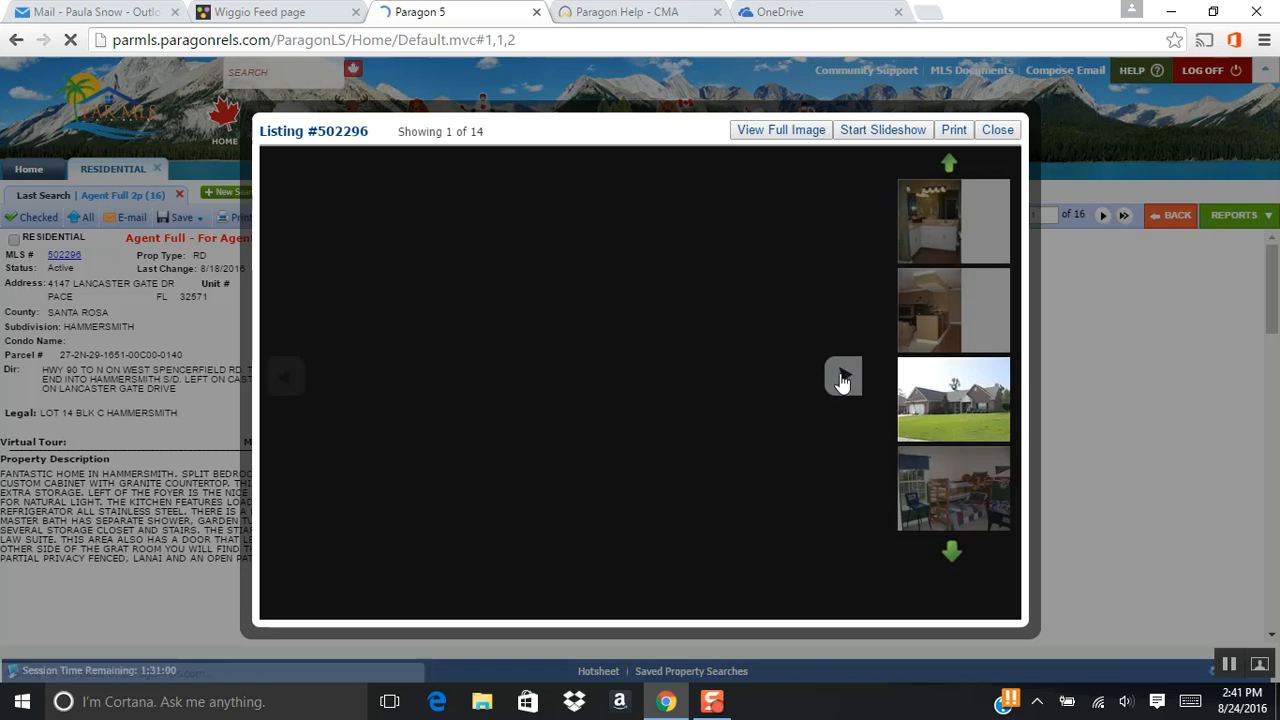
left_click(843, 377)
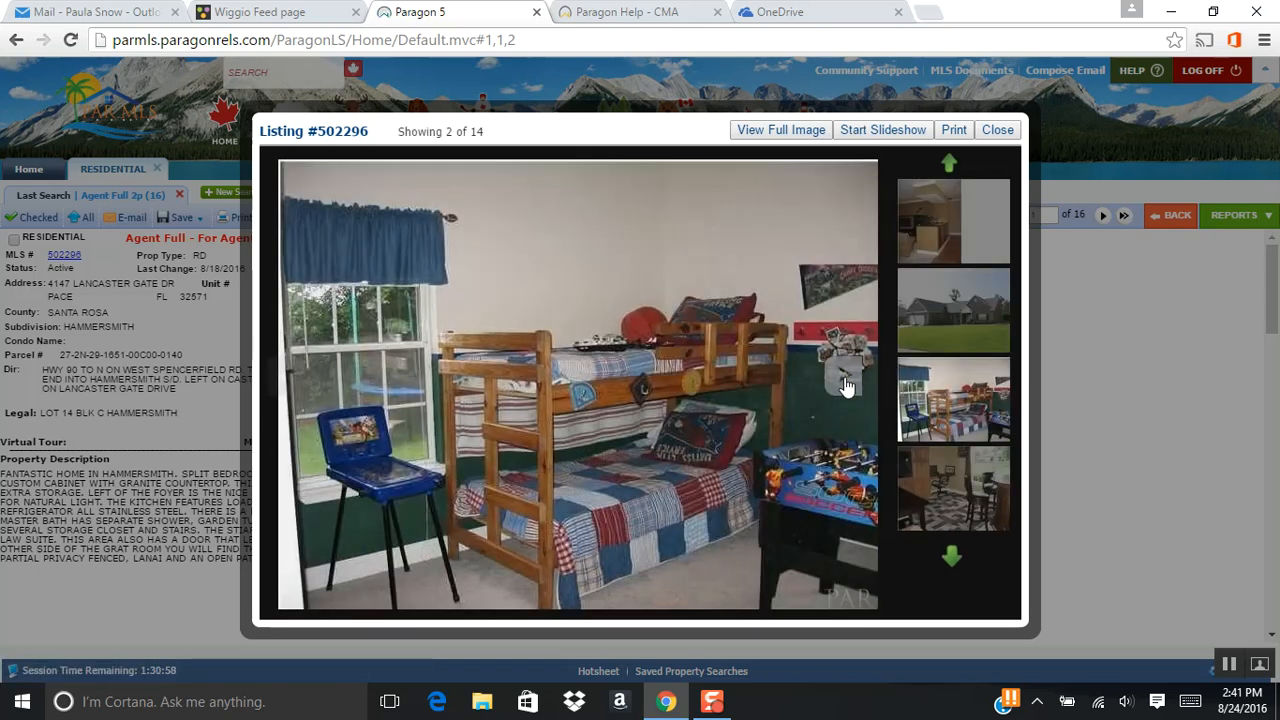
left_click(843, 379)
left_click(843, 379)
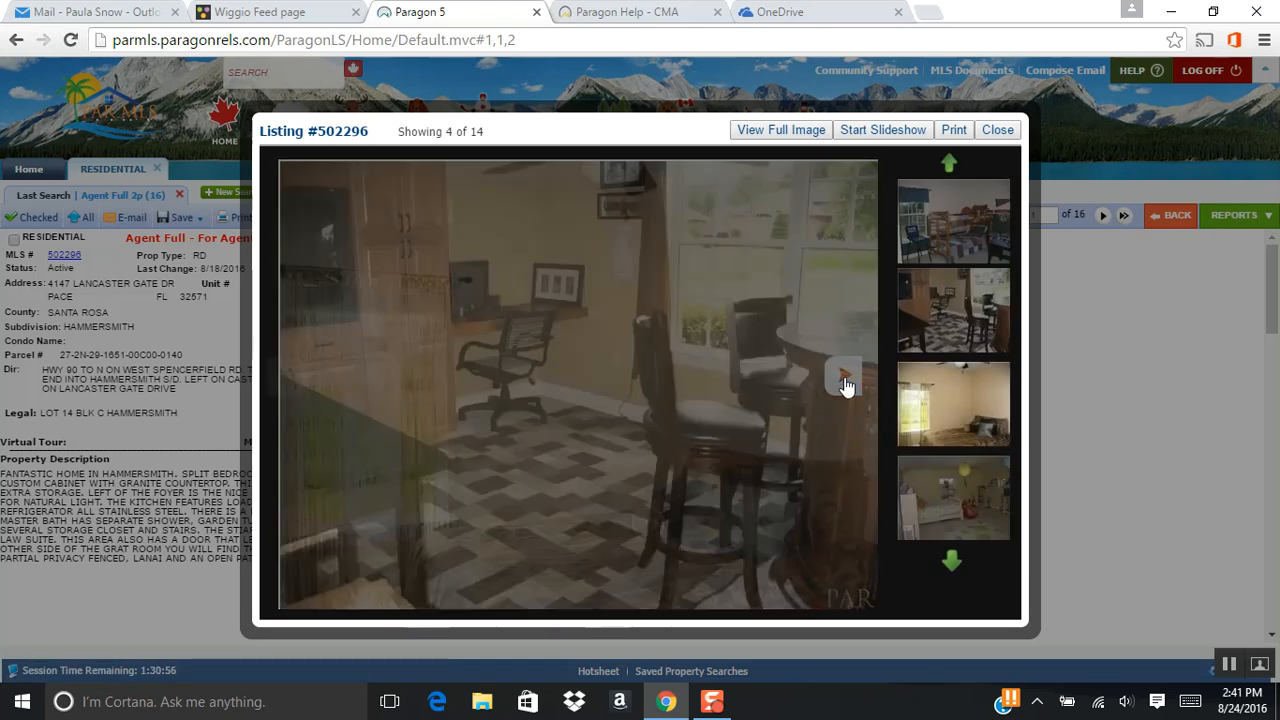
left_click(843, 379)
left_click(843, 379)
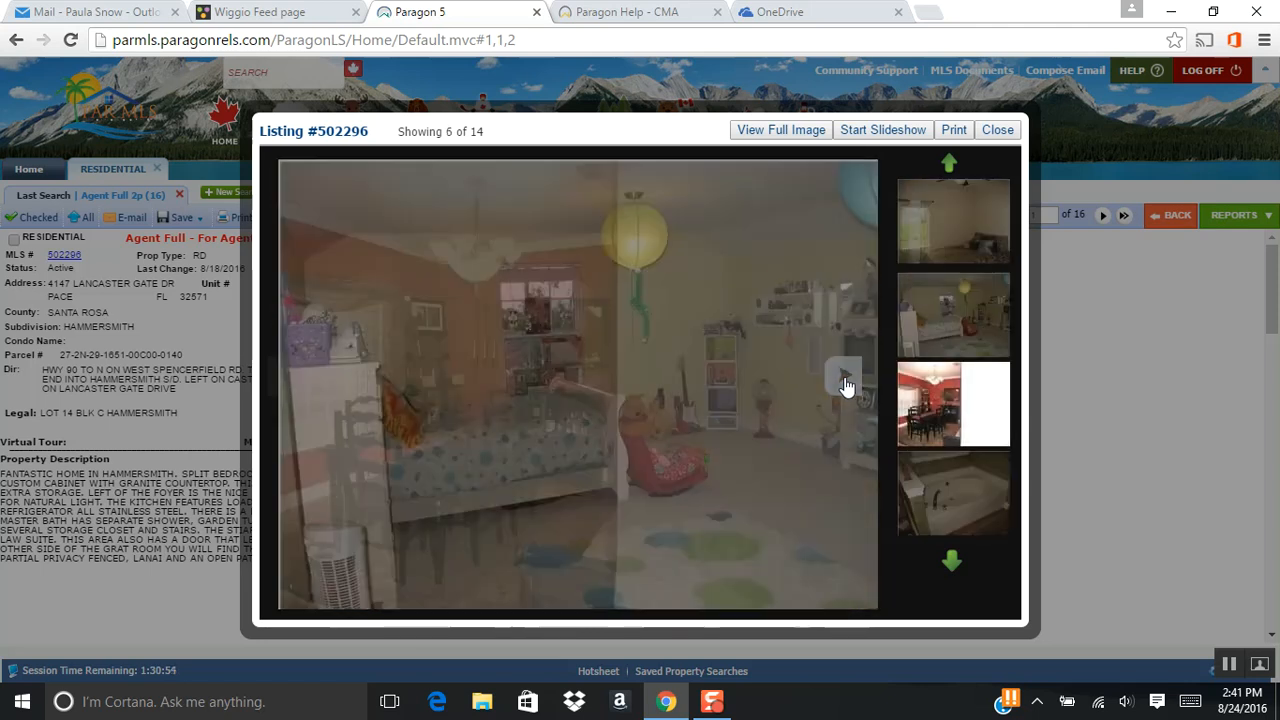
left_click(843, 379)
left_click(843, 379)
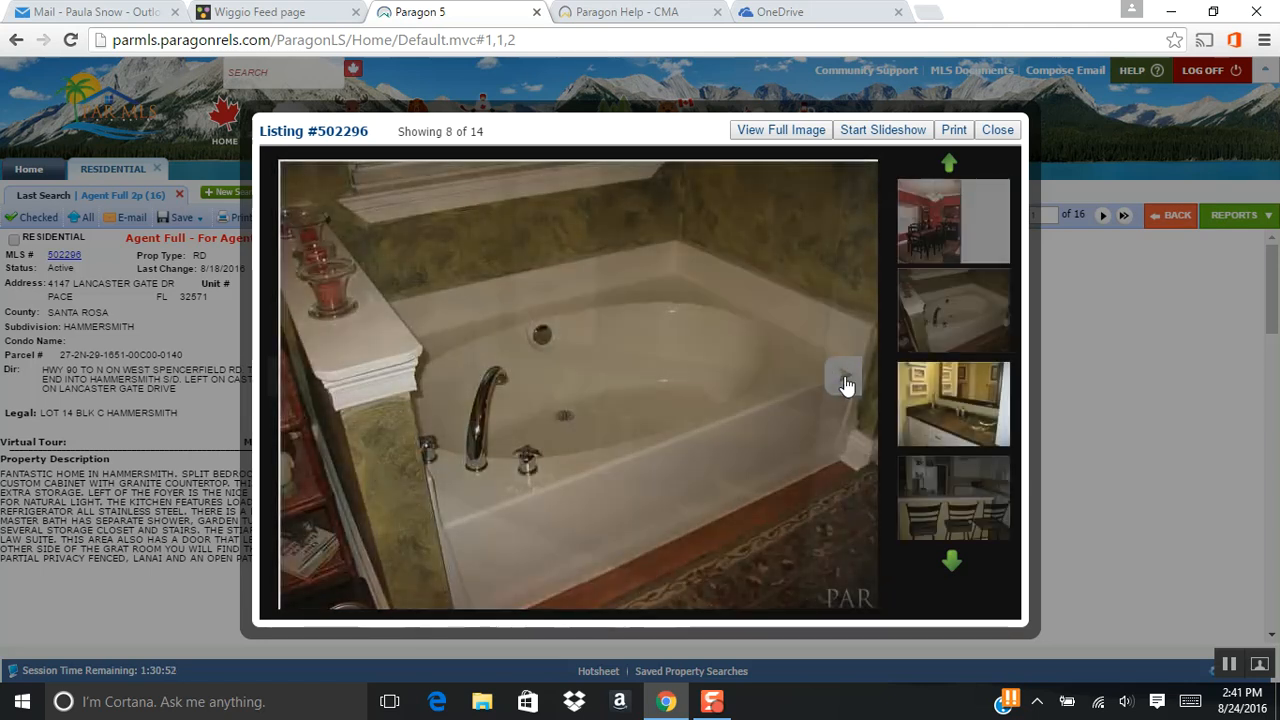
left_click(843, 379)
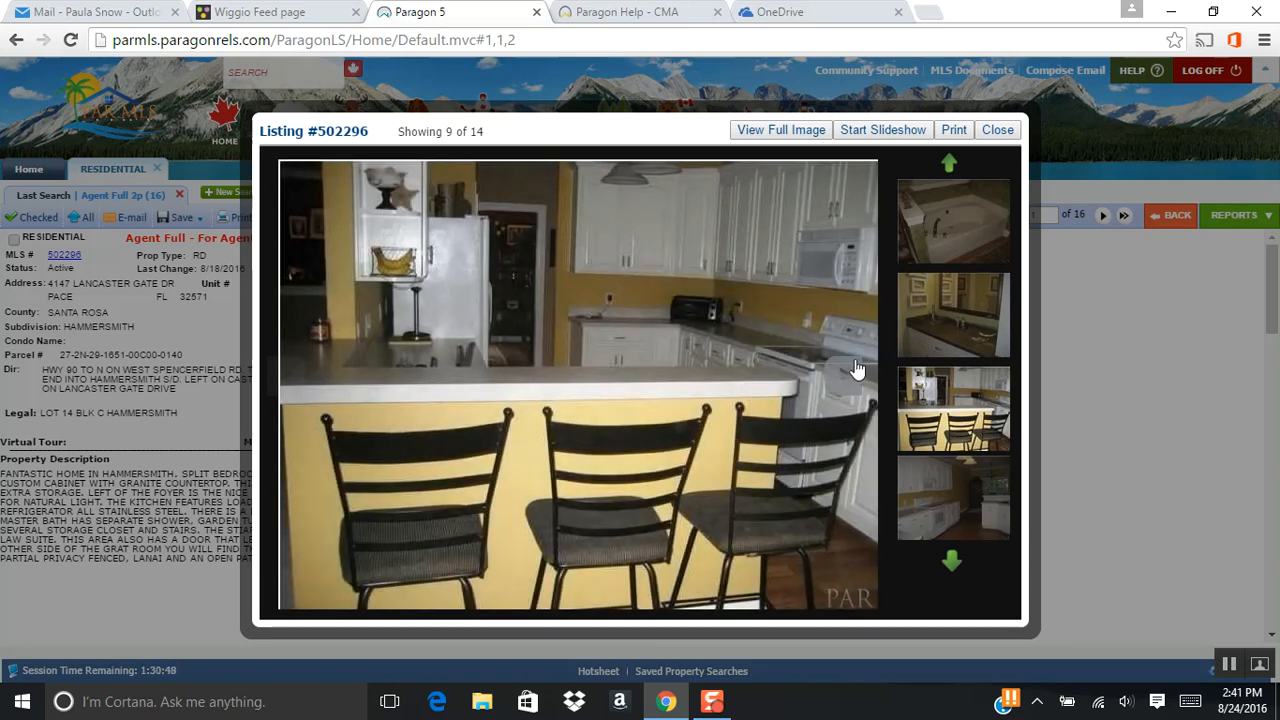
left_click(848, 385)
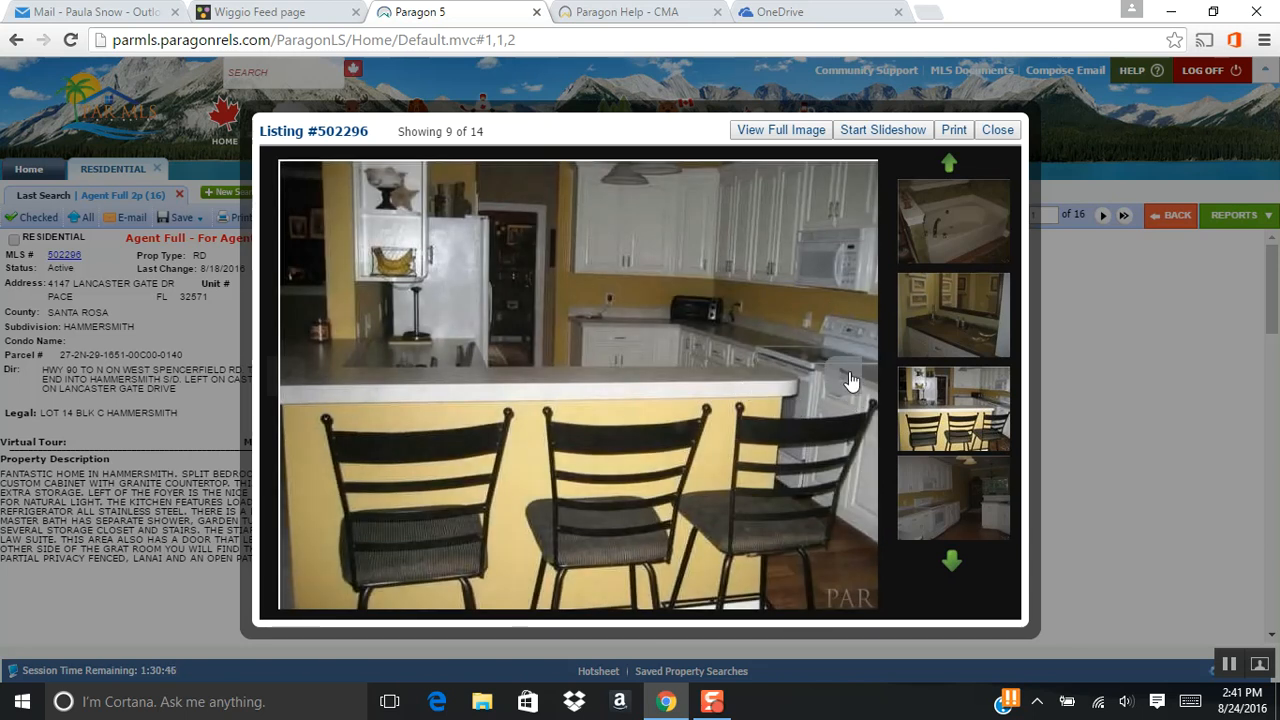
left_click(848, 383)
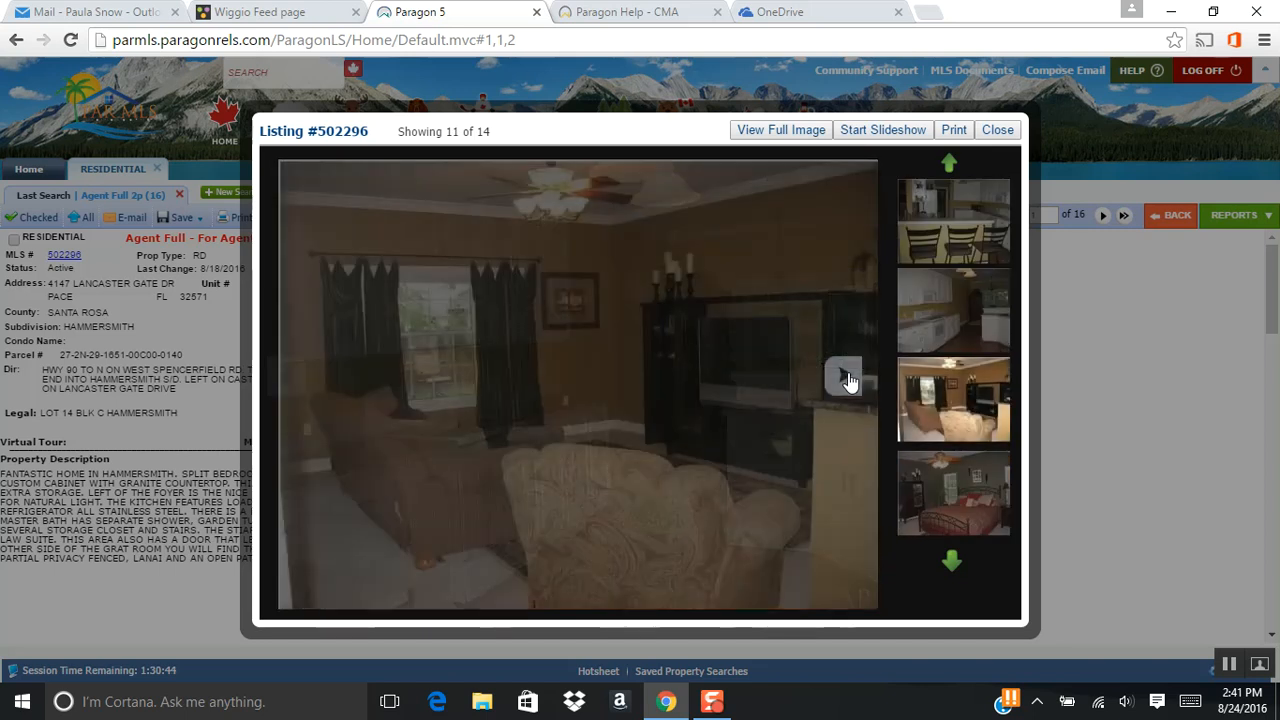
left_click(846, 378)
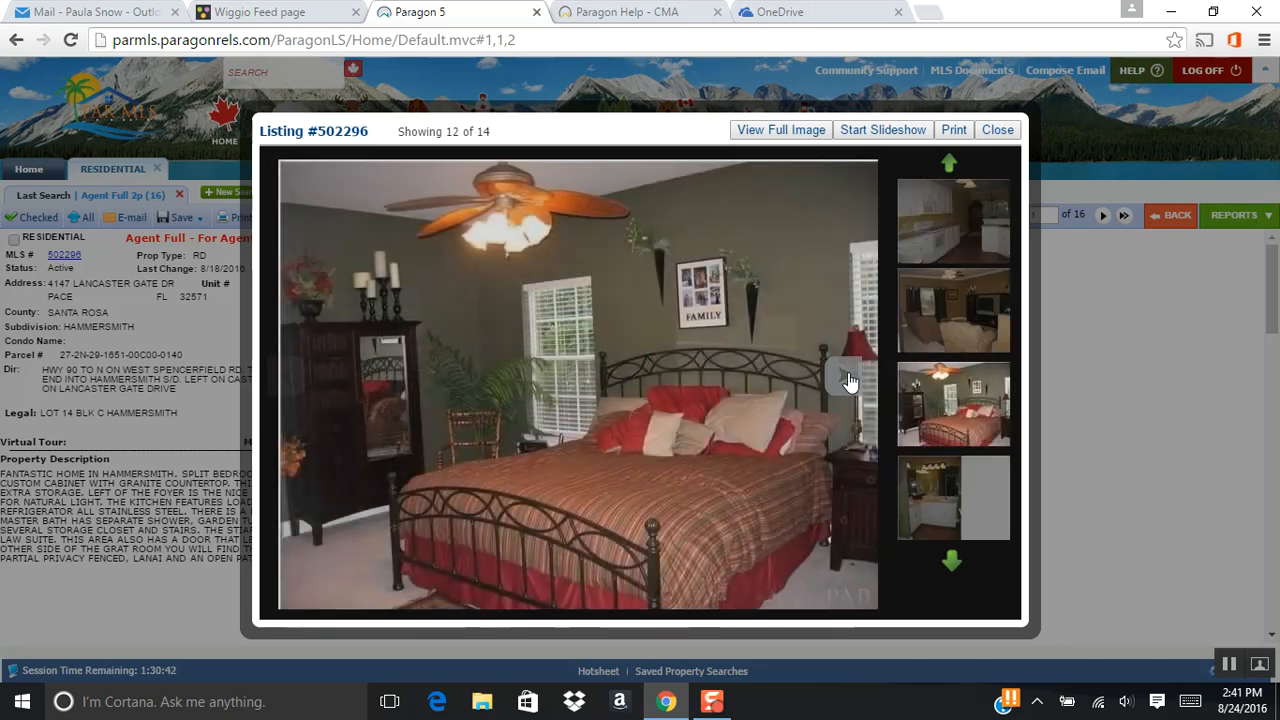
left_click(846, 378)
left_click(846, 378)
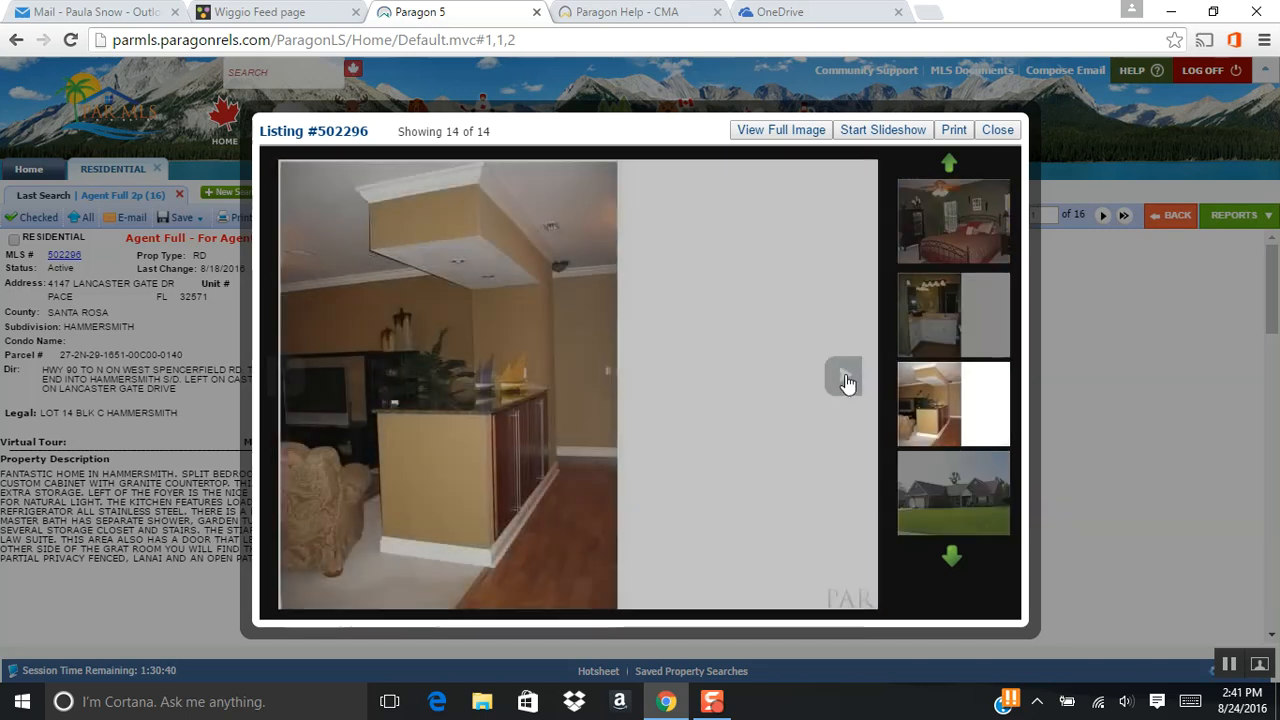
left_click(846, 378)
left_click(846, 378)
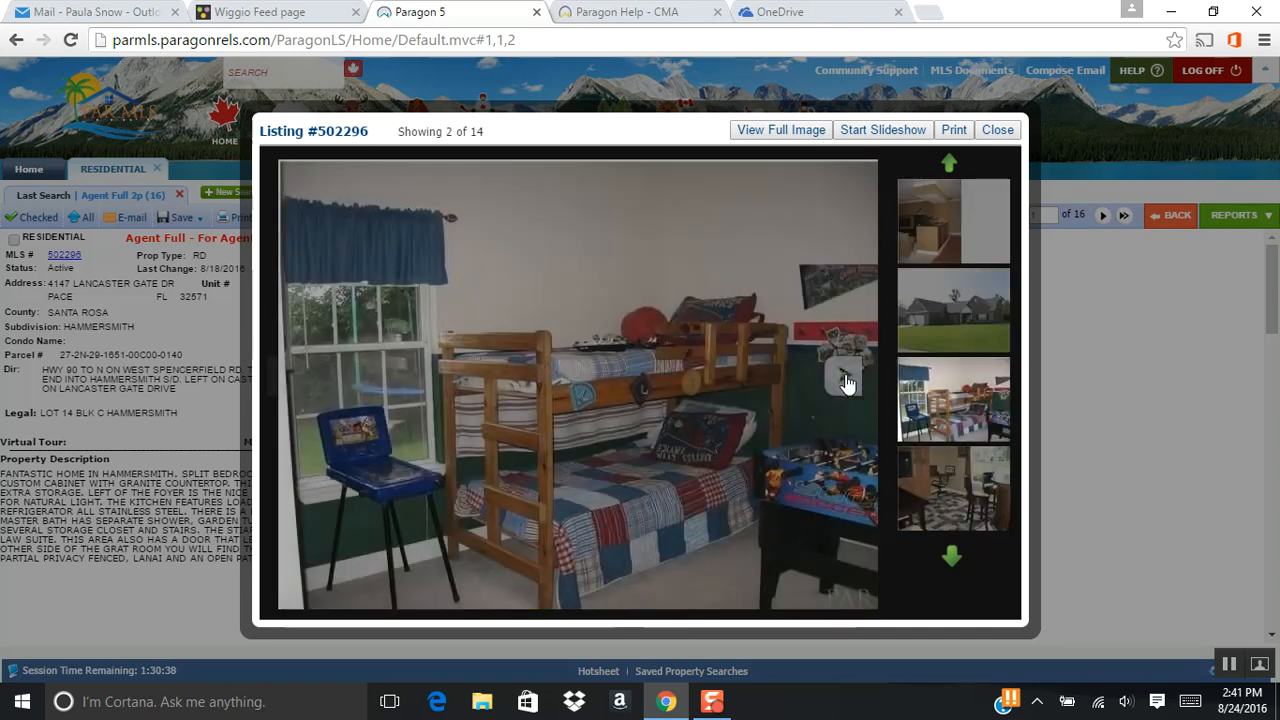
left_click(997, 131)
Go to listing 2 in the Agent Full 2p report and review its property description.
scroll(880, 400, "down", 1)
scroll(880, 400, "up", 1)
left_click(1104, 216)
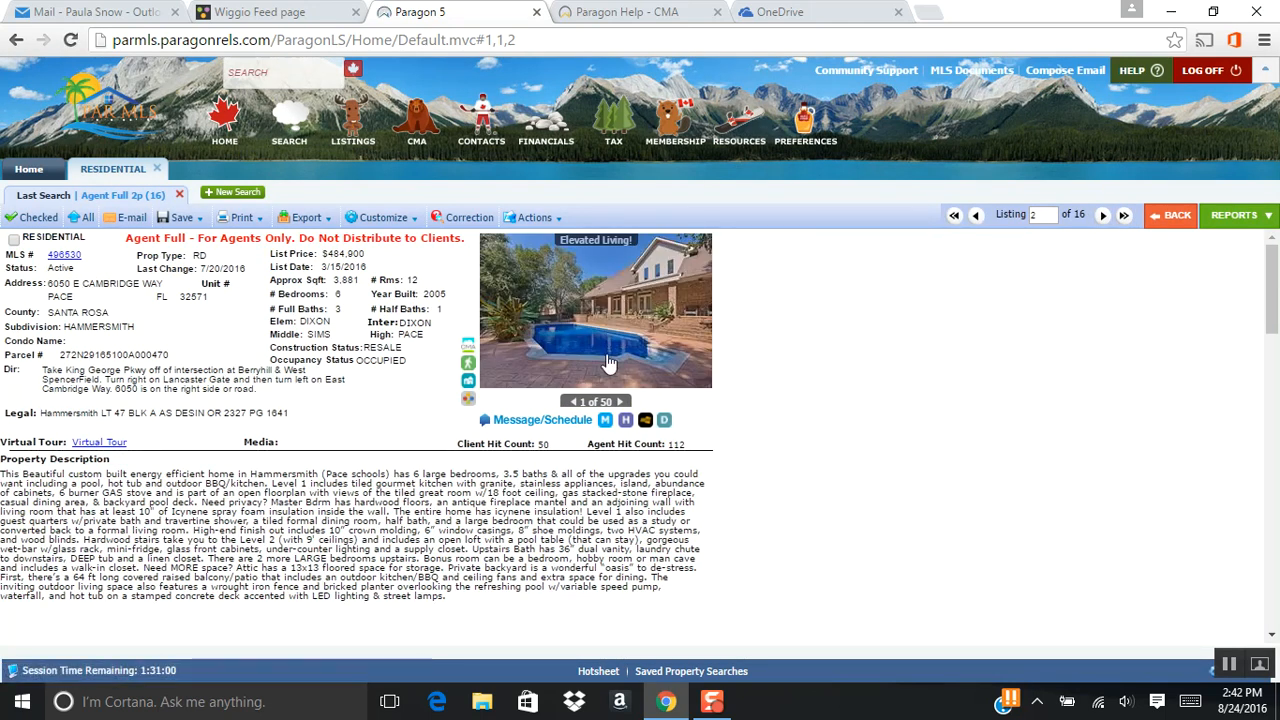
scroll(781, 391, "down", 1)
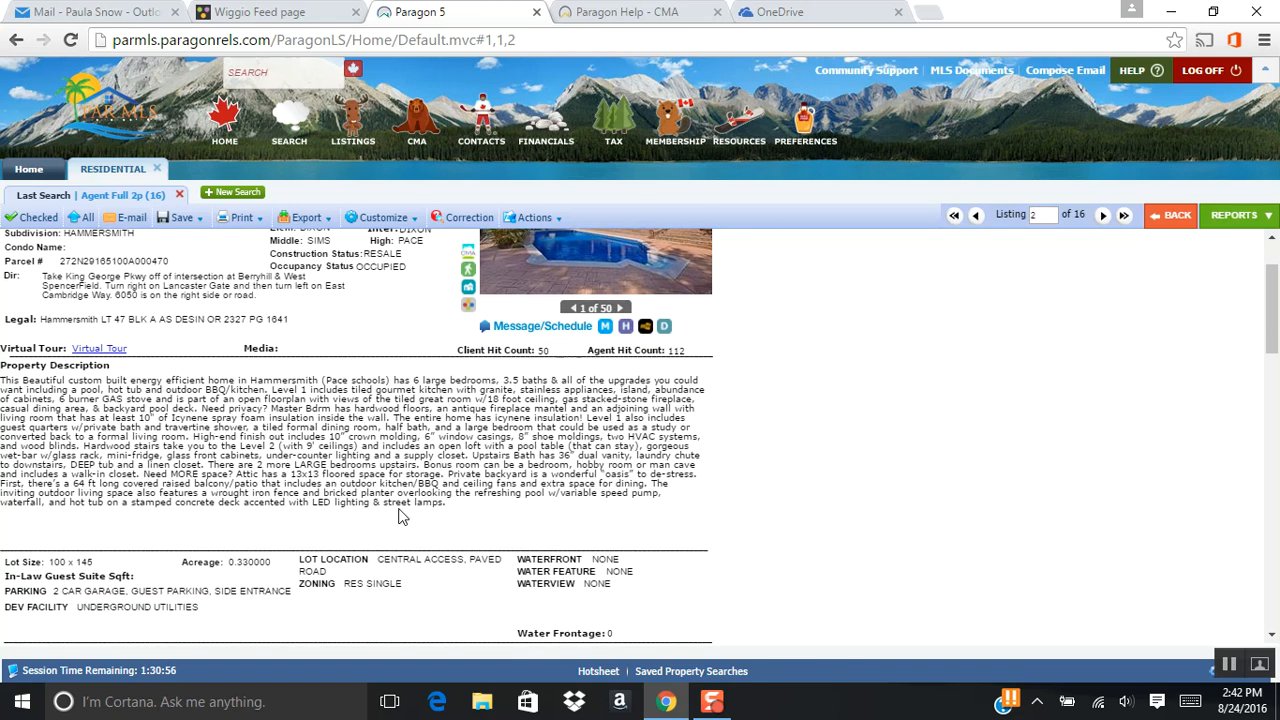
scroll(926, 406, "up", 1)
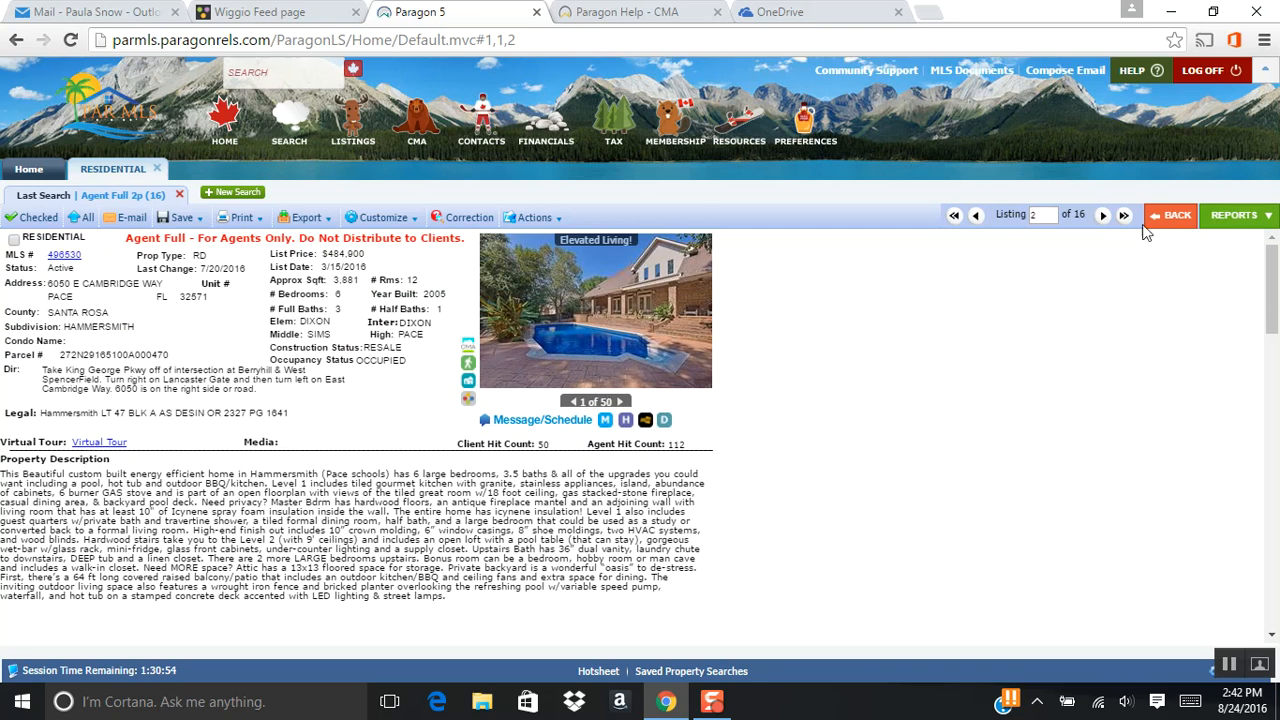
Return to the CMA Quick View, look over the available reports, and close the list without choosing another report.
left_click(1166, 220)
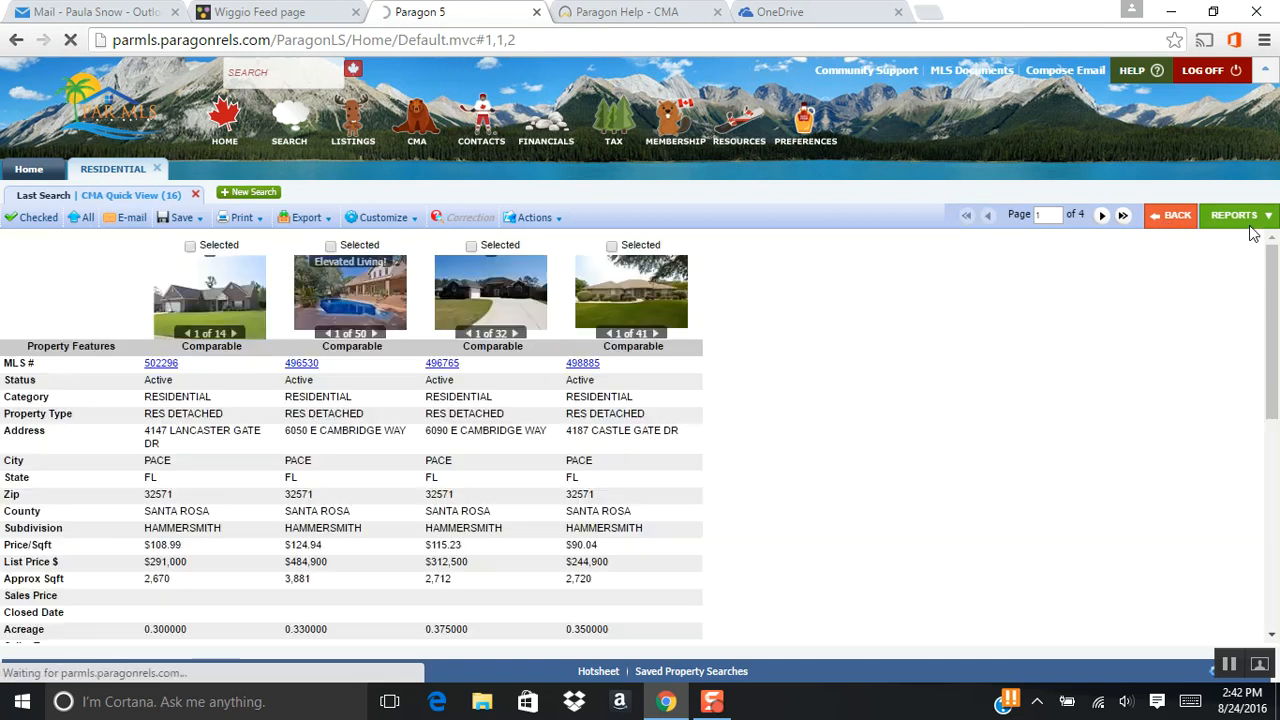
left_click(1240, 215)
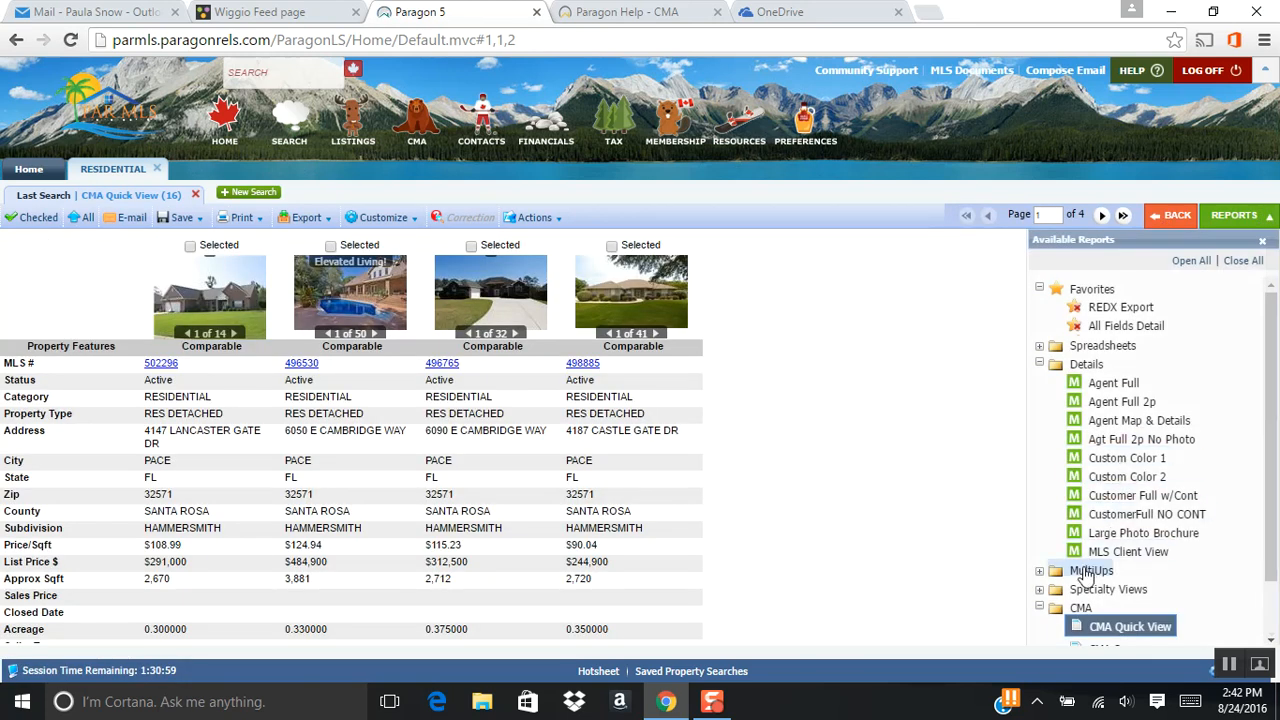
scroll(1164, 558, "down", 2)
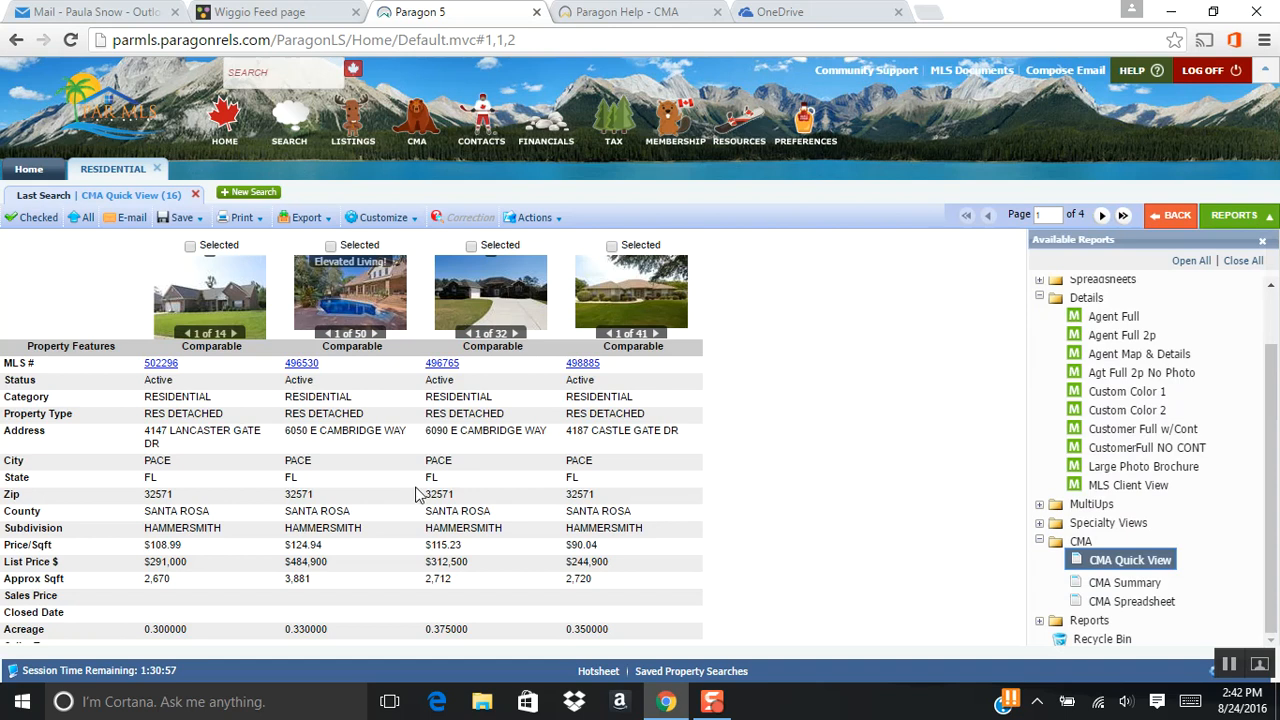
left_click(1268, 215)
Examine the property features of the four comparables on page 1, from price and square footage to year built and schools.
scroll(750, 480, "down", 2)
scroll(752, 462, "up", 3)
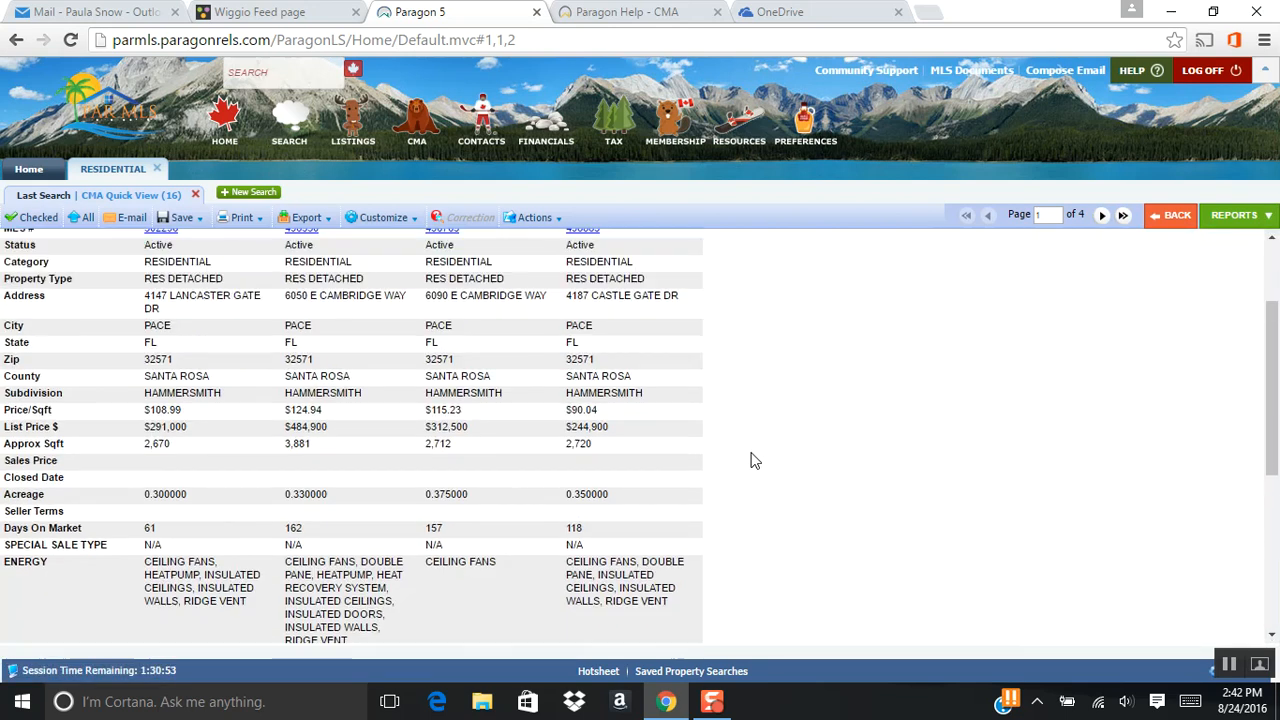
scroll(752, 460, "down", 1)
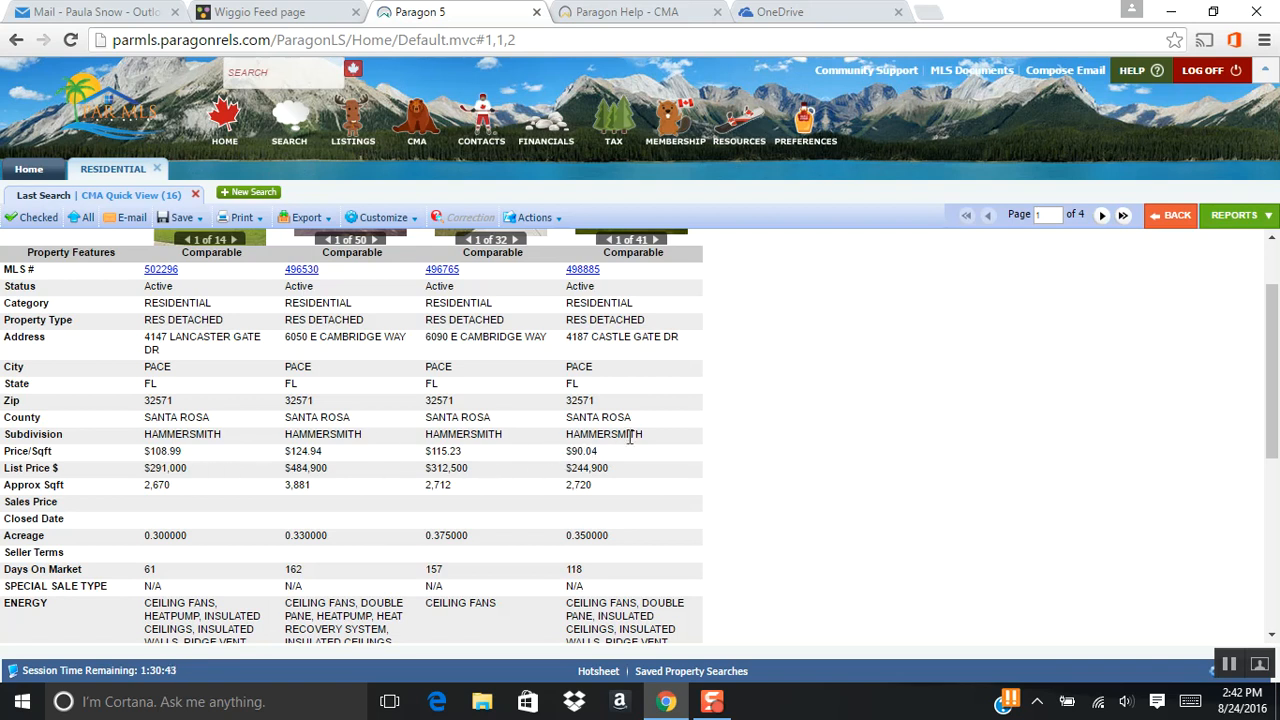
scroll(696, 487, "down", 1)
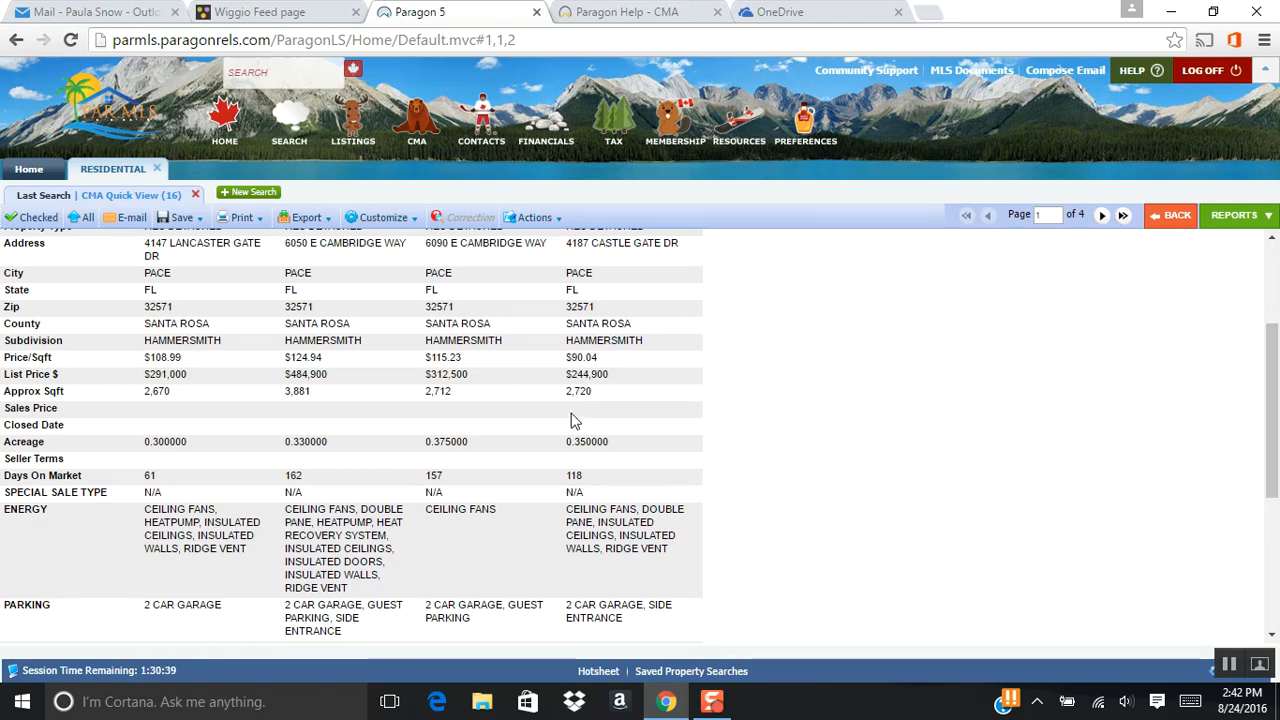
scroll(734, 463, "down", 1)
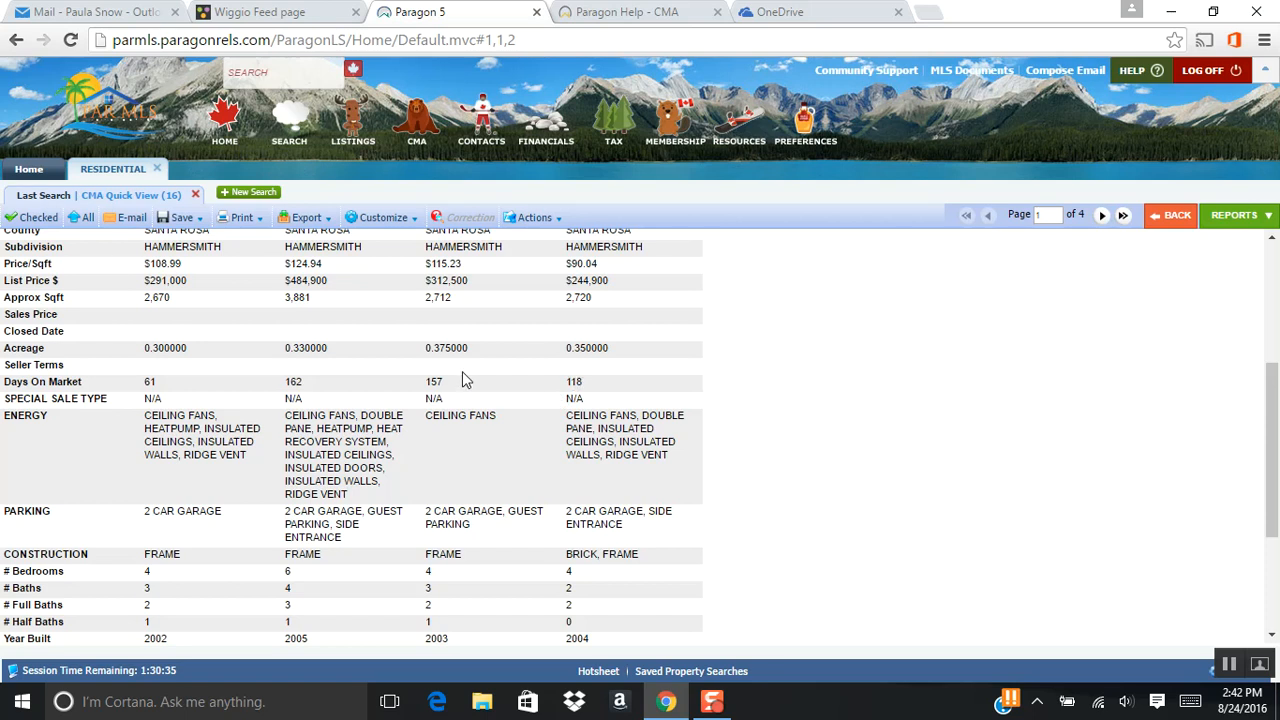
scroll(814, 489, "down", 1)
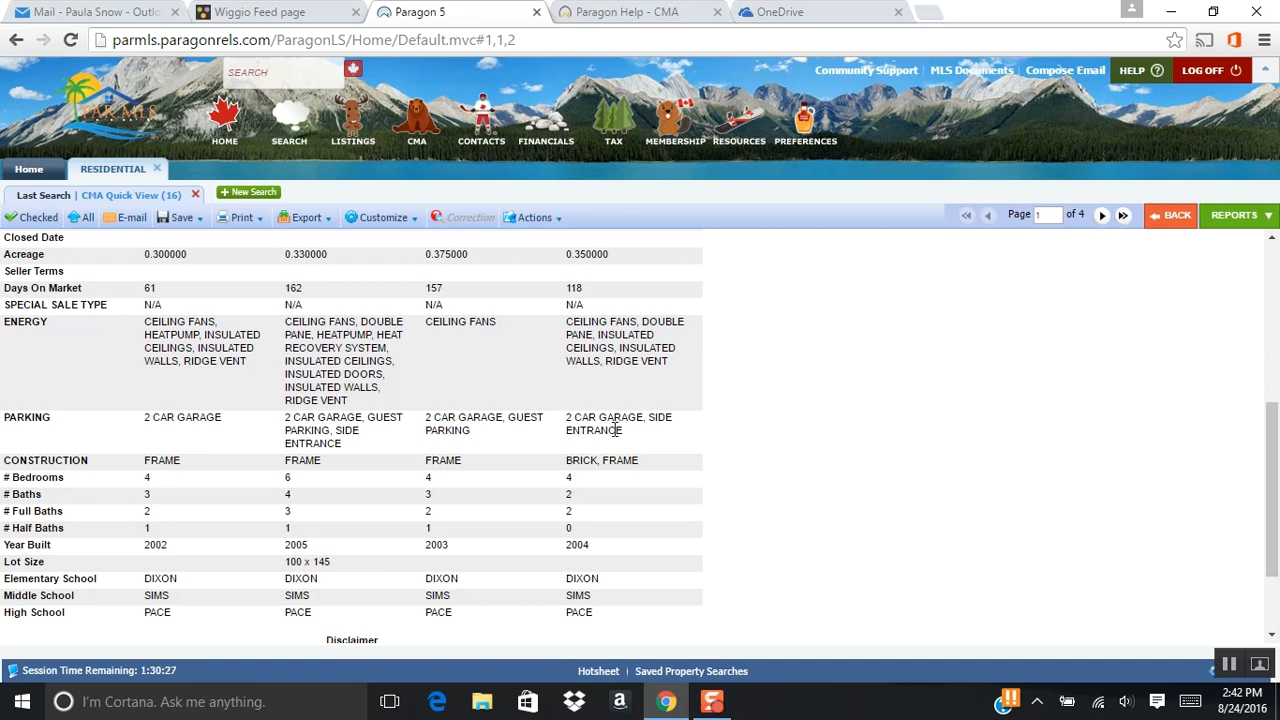
scroll(805, 463, "down", 1)
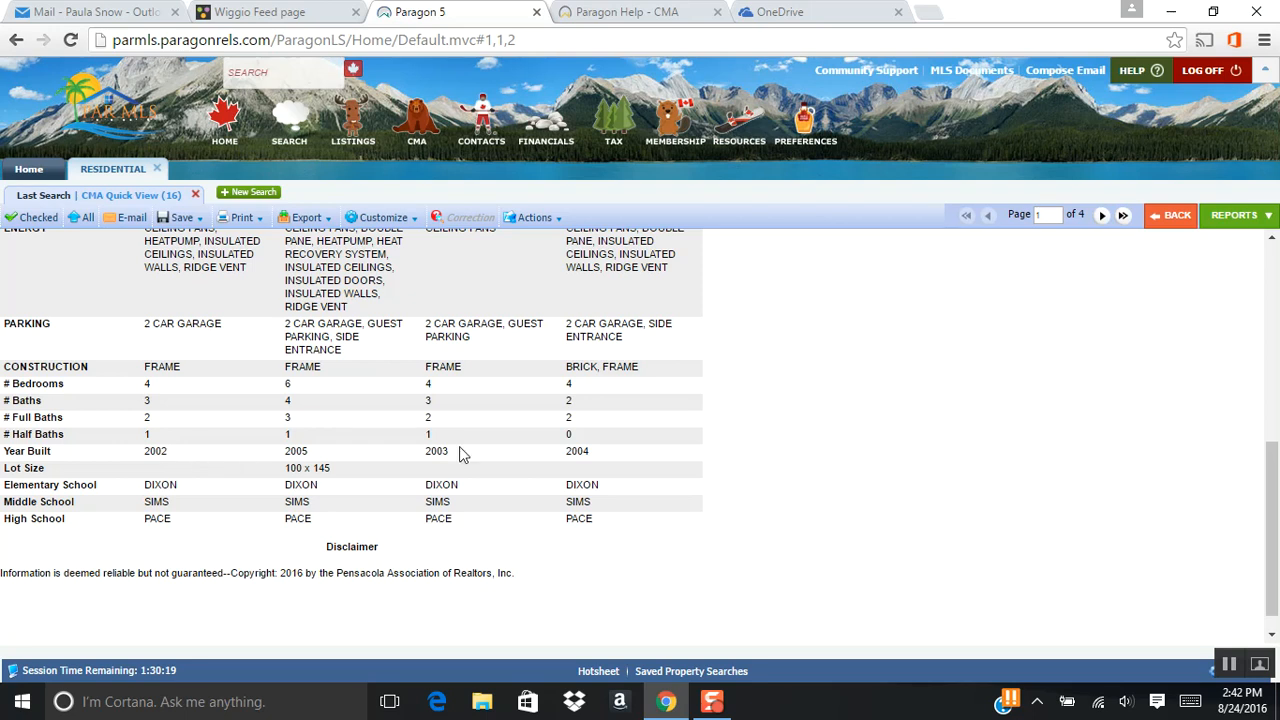
scroll(824, 472, "up", 1)
scroll(824, 472, "up", 10)
Advance the CMA Quick View to page 3 and review the sales prices and closed dates of its comparables.
left_click(1101, 218)
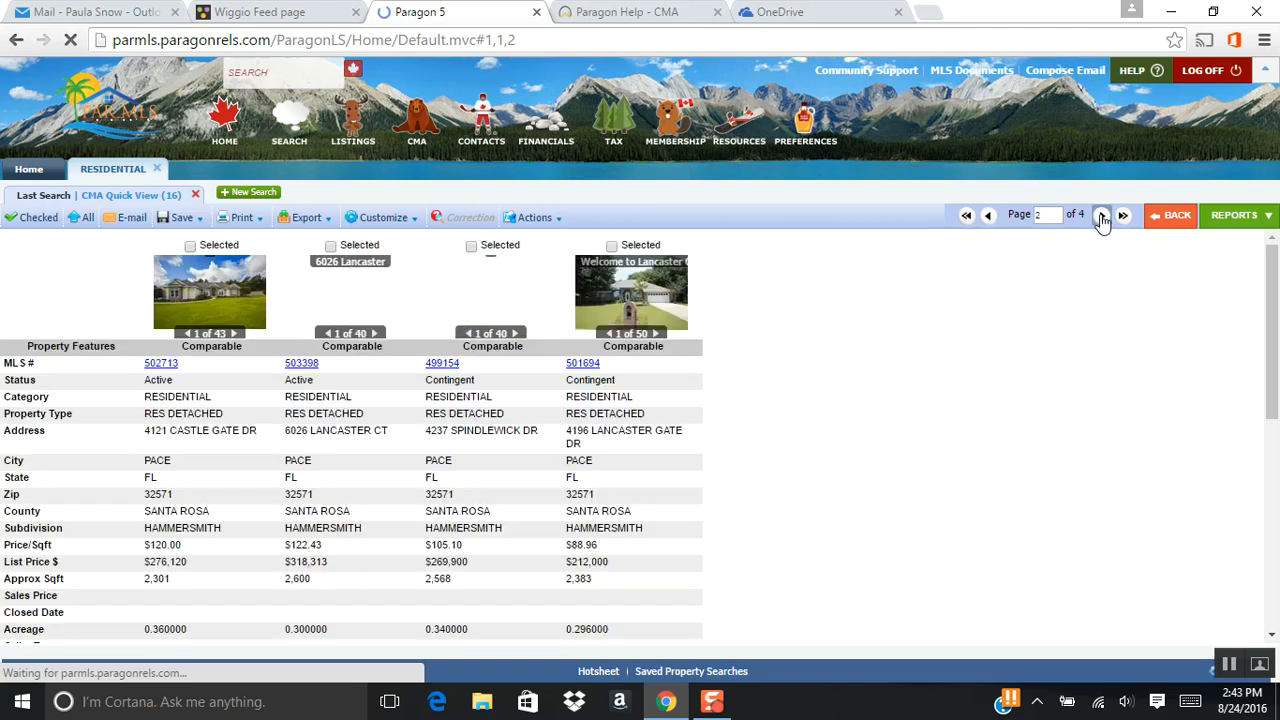
left_click(1101, 218)
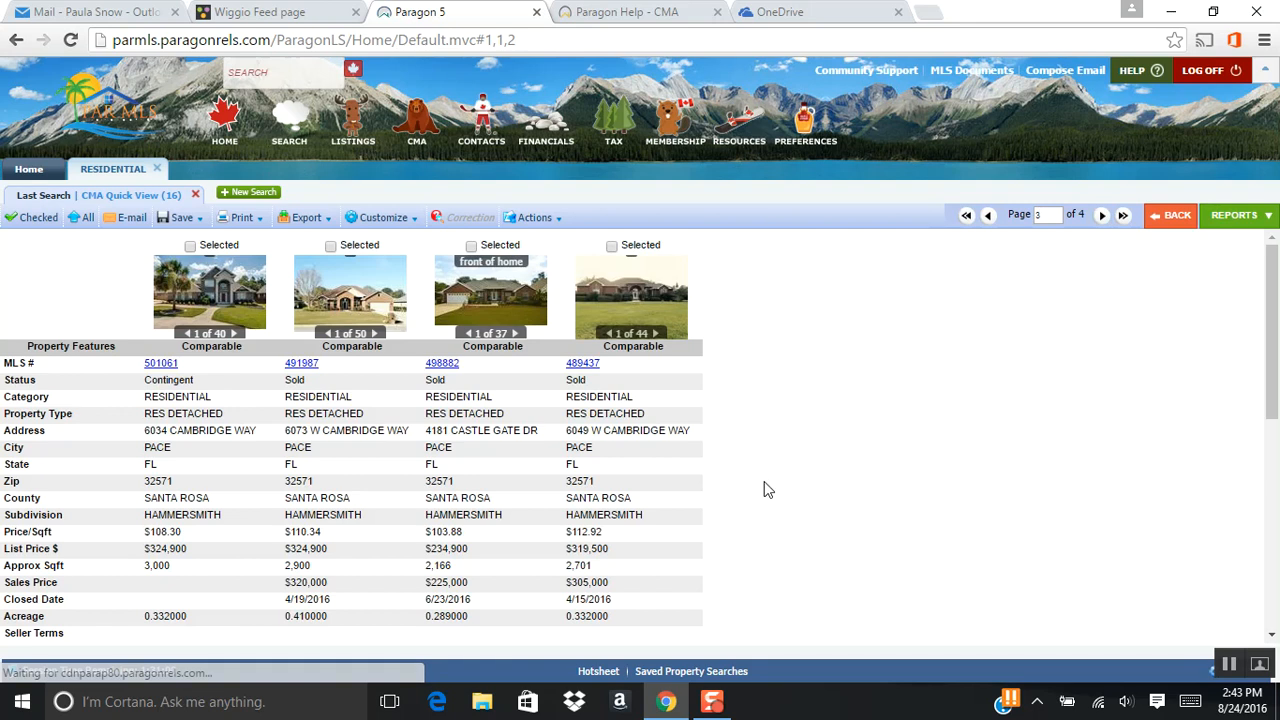
scroll(766, 487, "down", 1)
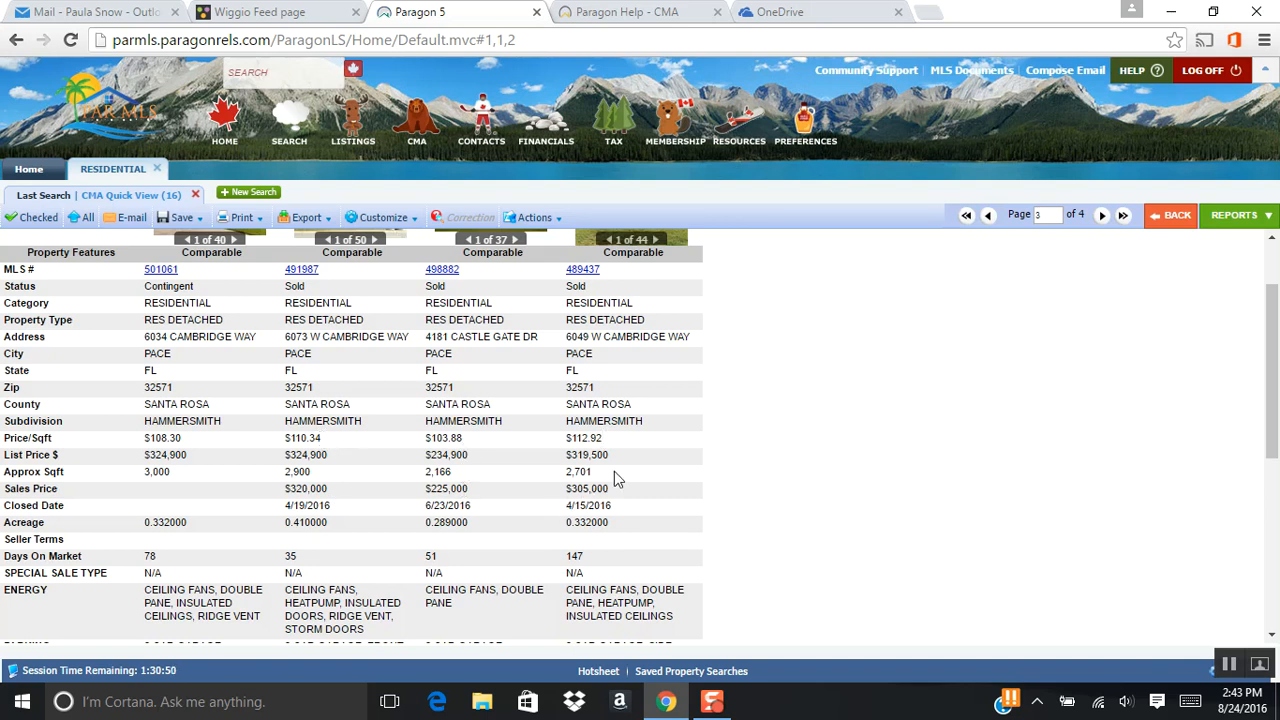
scroll(966, 427, "up", 2)
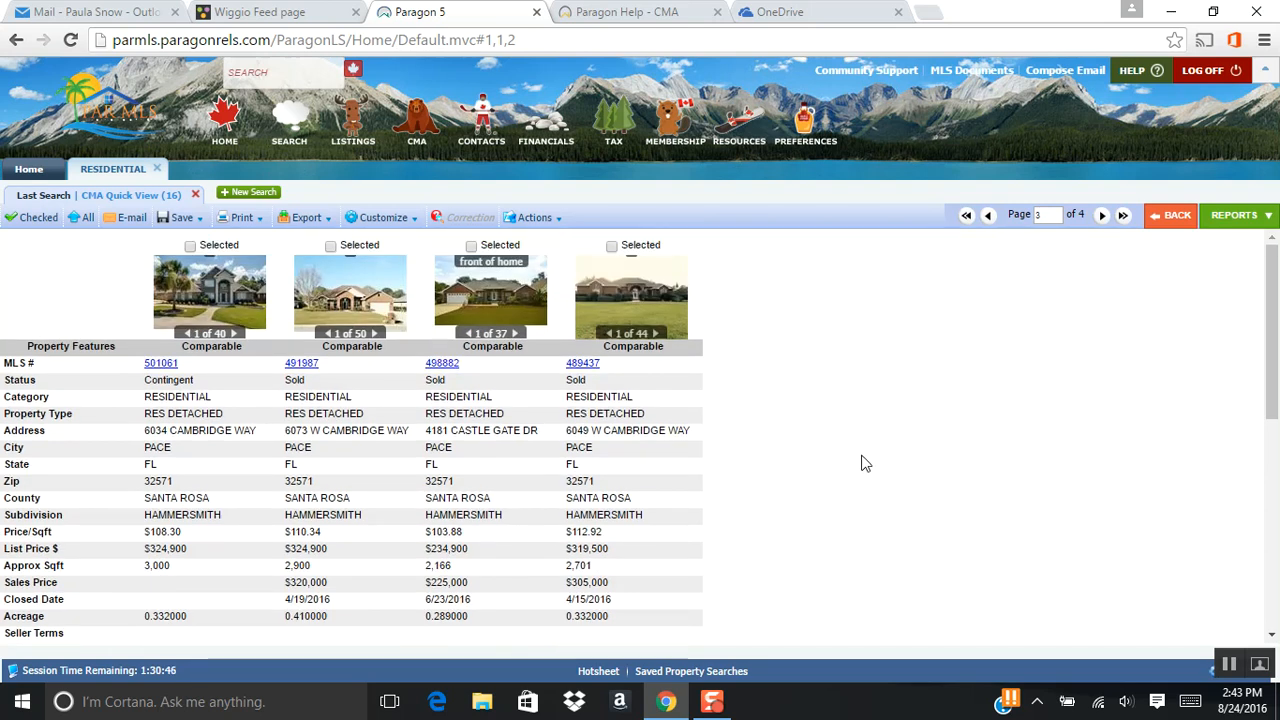
Go to page 4 of the CMA Quick View and compare the features of its sold listings.
left_click(1102, 215)
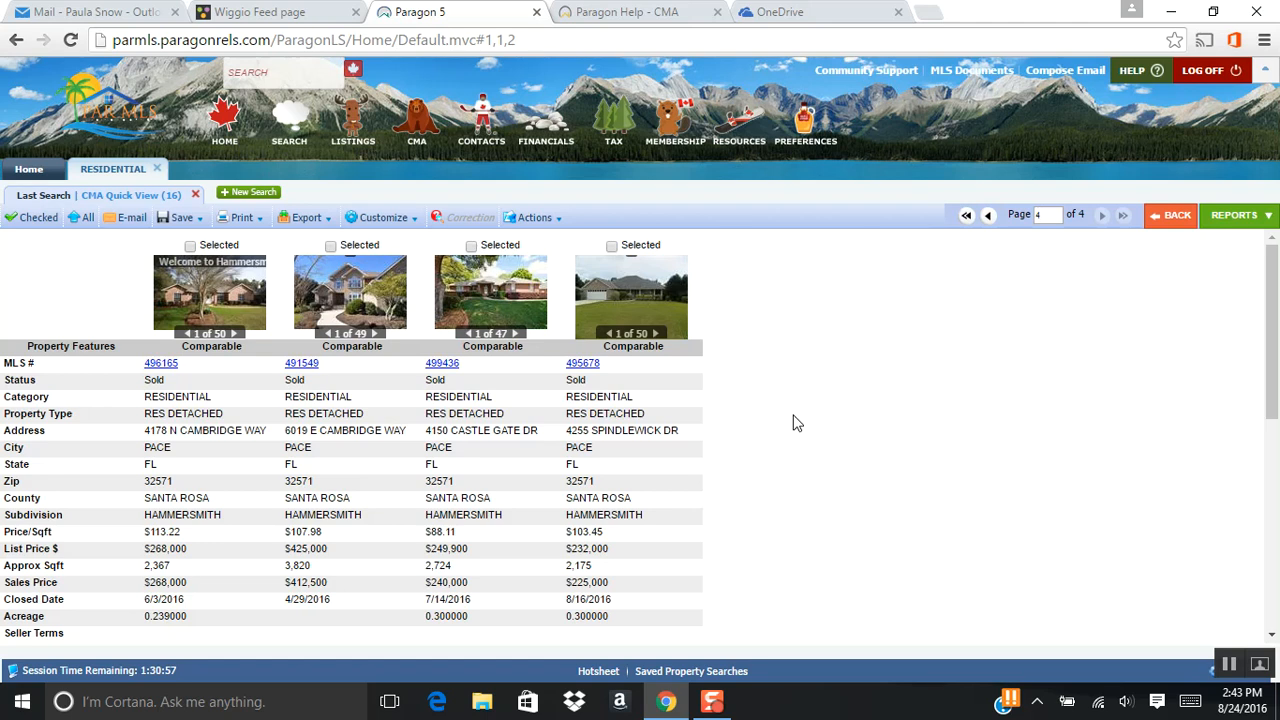
scroll(797, 423, "down", 1)
scroll(797, 423, "up", 1)
scroll(732, 422, "down", 3)
scroll(732, 424, "down", 1)
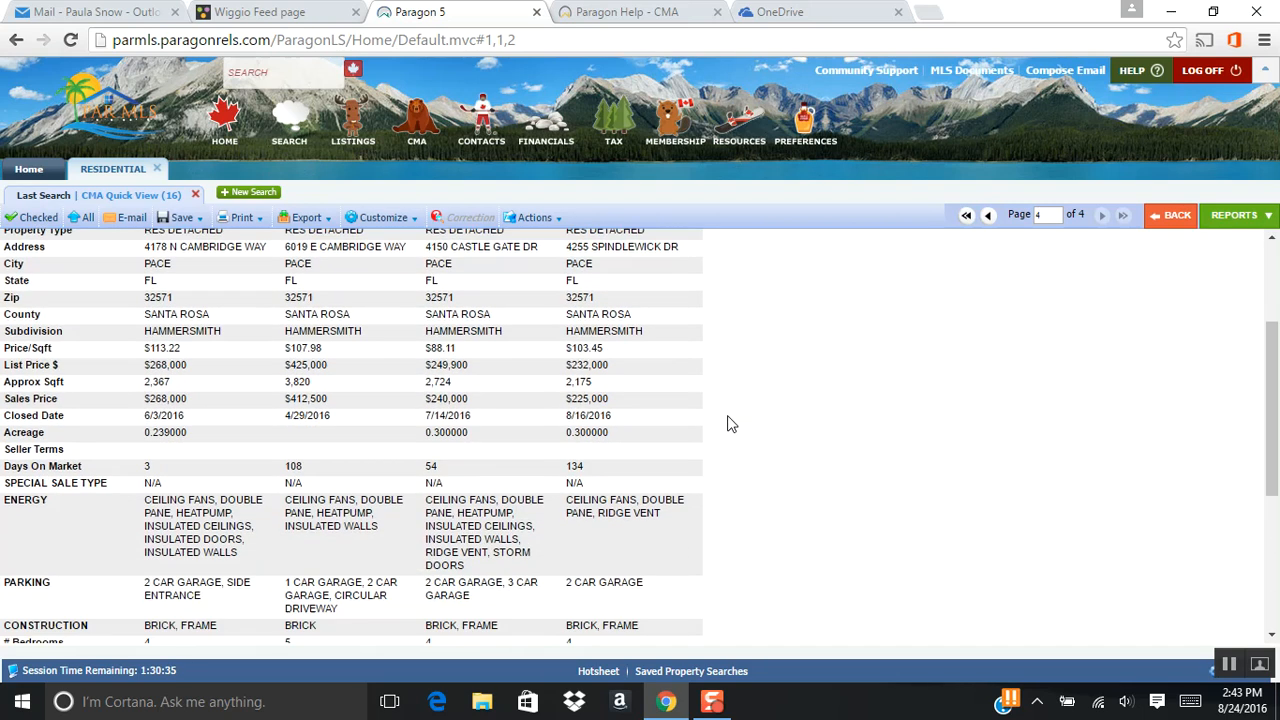
scroll(728, 424, "down", 7)
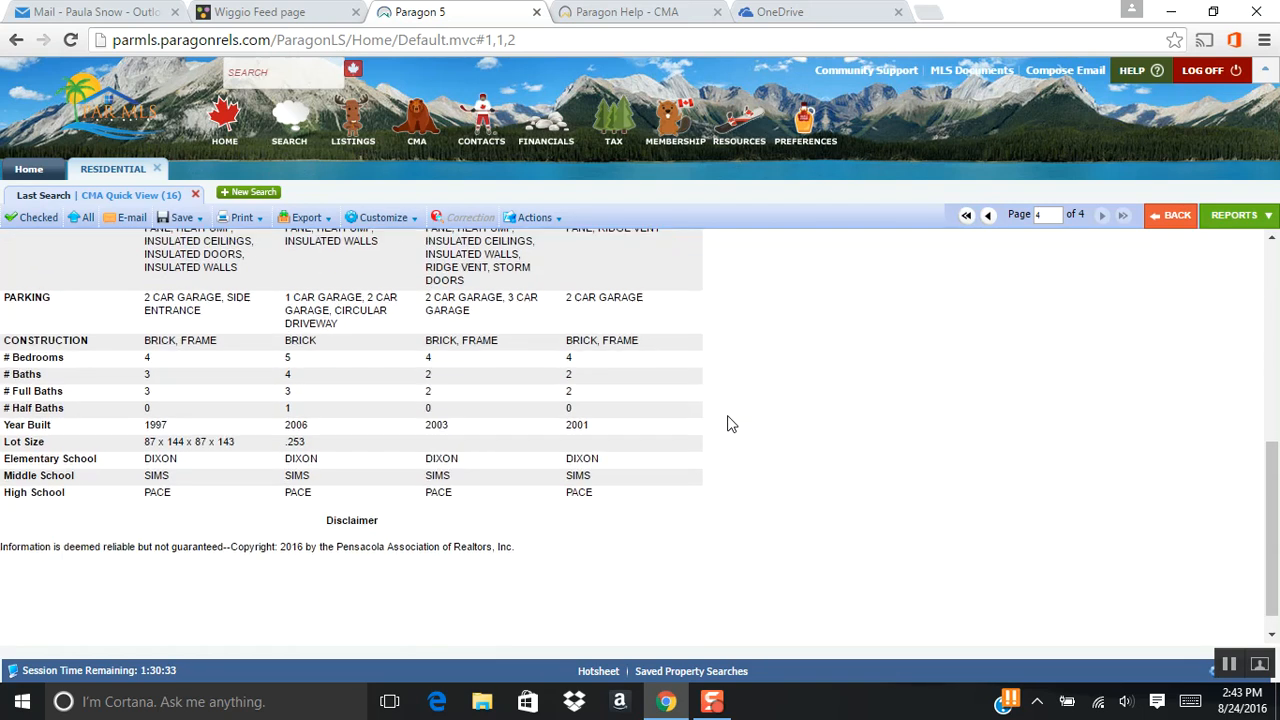
scroll(728, 424, "up", 7)
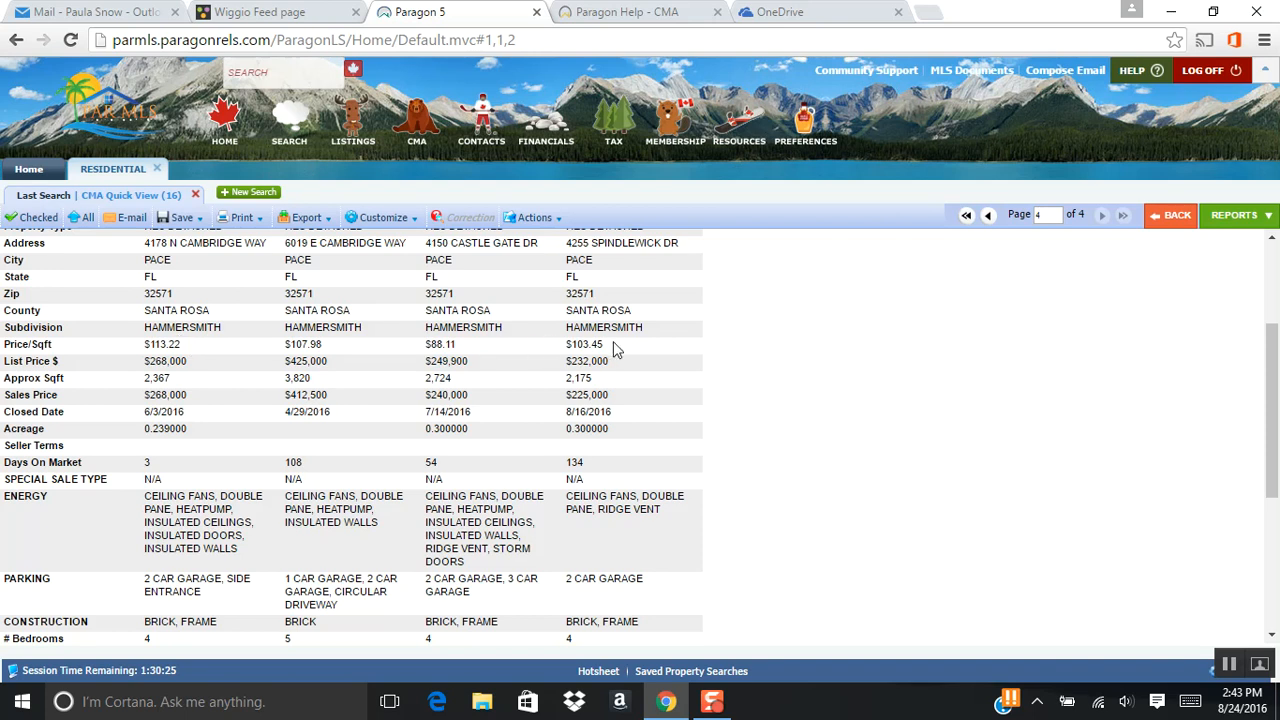
scroll(806, 470, "up", 3)
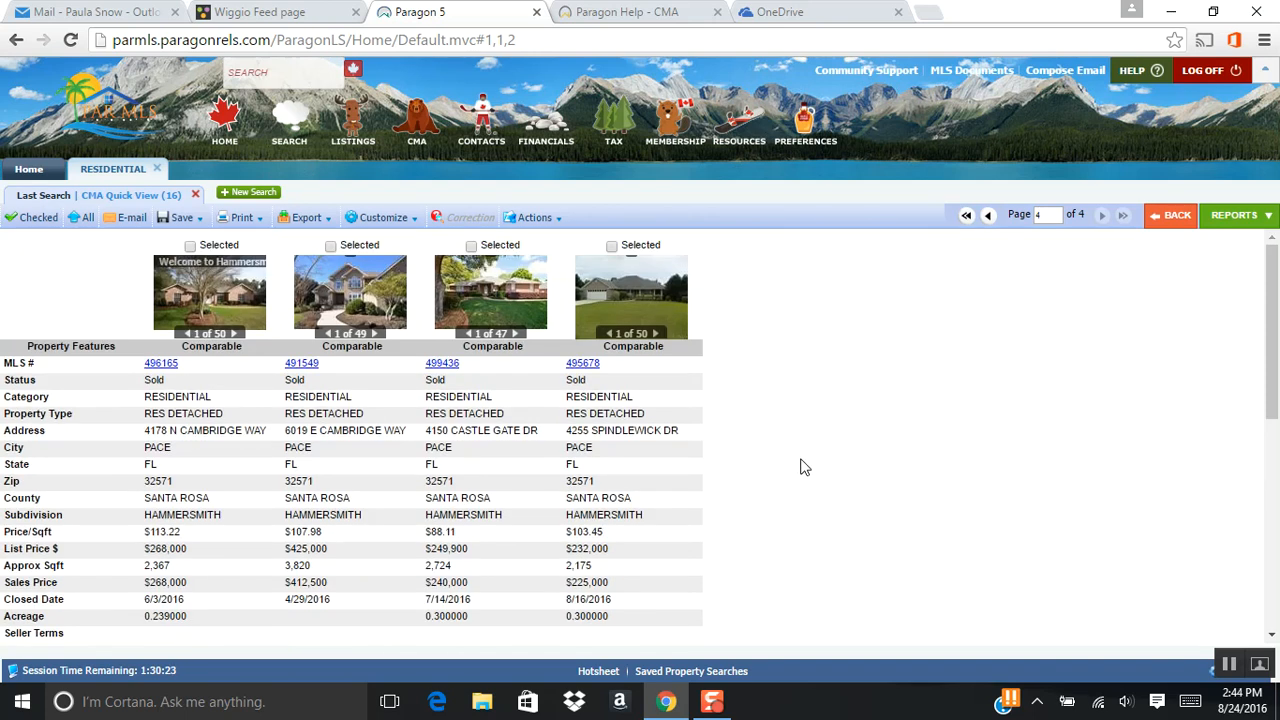
Examine the remaining features of the page 4 comparables, including parking, construction, bedrooms, baths, year built, lot size and schools.
scroll(803, 465, "down", 3)
scroll(800, 463, "up", 3)
scroll(797, 426, "down", 5)
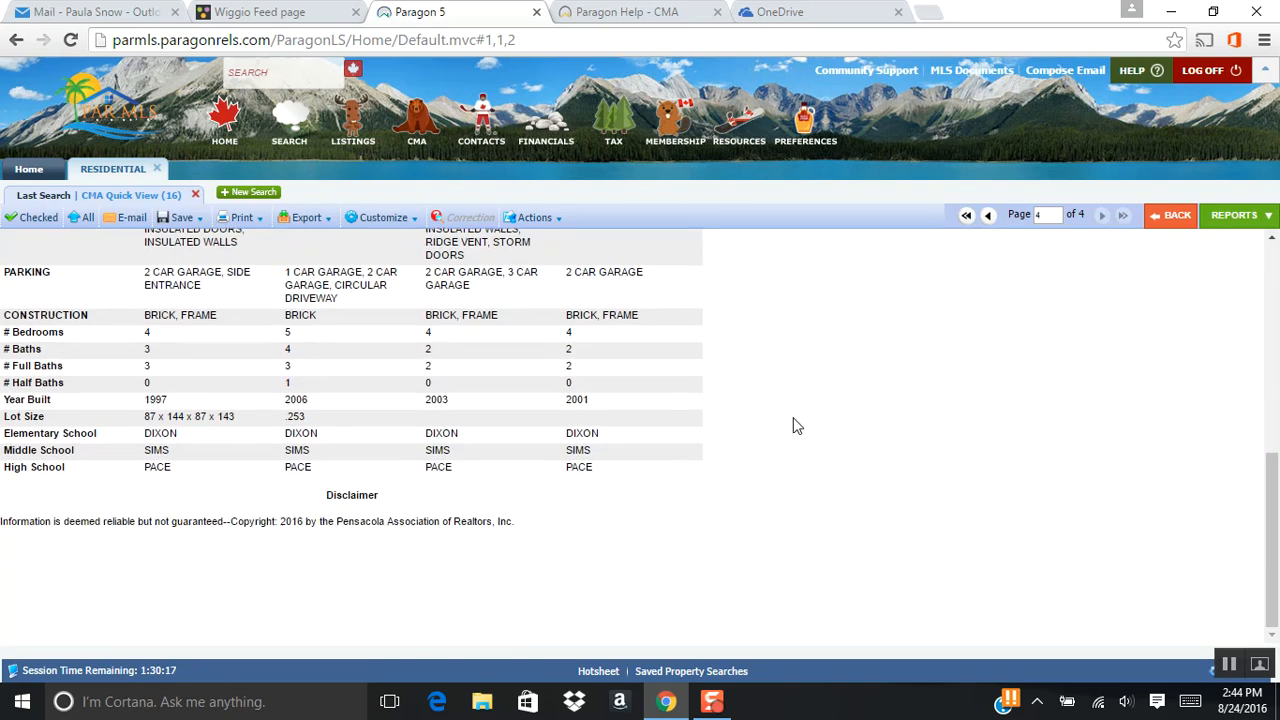
scroll(797, 426, "up", 5)
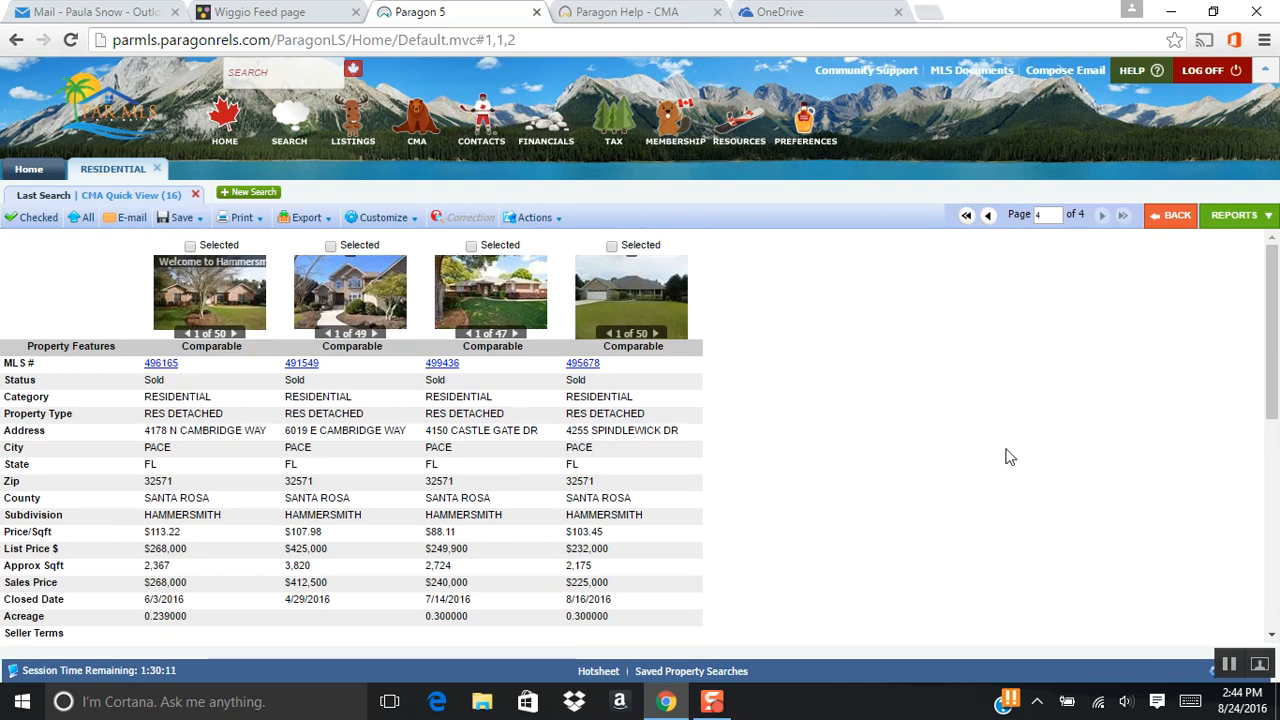
Return from the CMA Quick View to the search results list and look over its active, contingent and sold Hammersmith listings.
left_click(1172, 215)
left_click(712, 492)
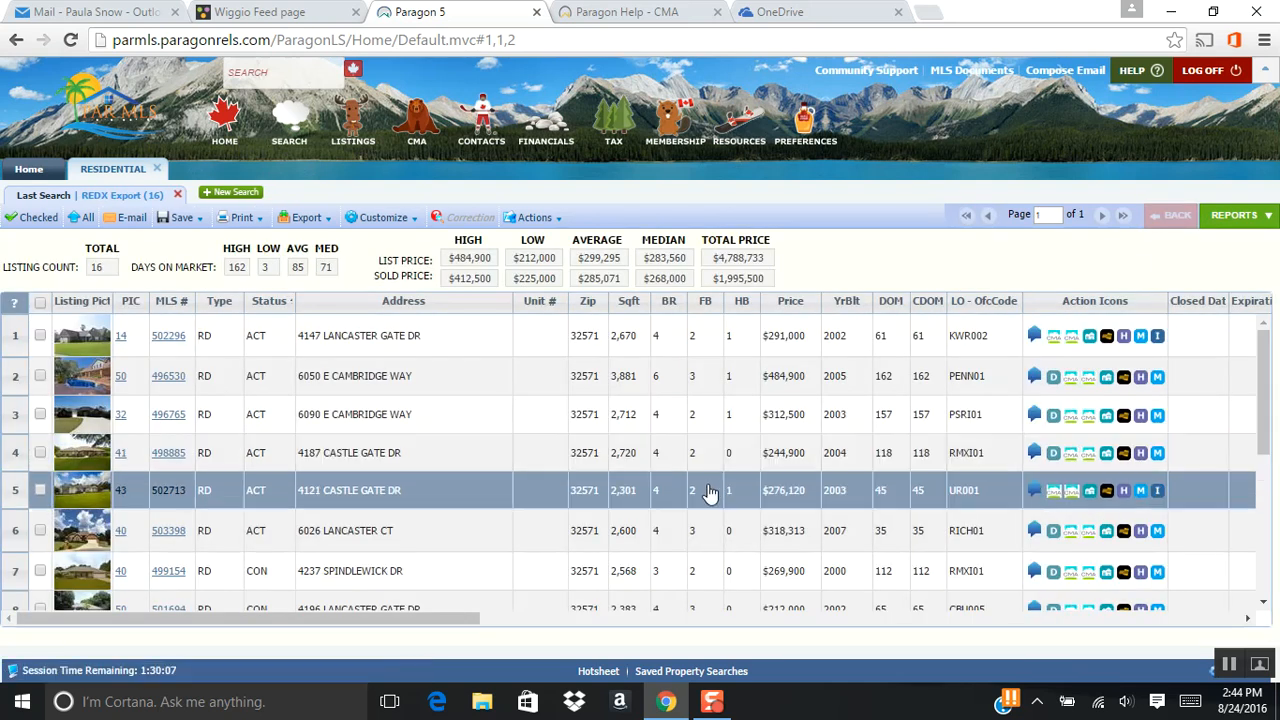
scroll(705, 495, "down", 5)
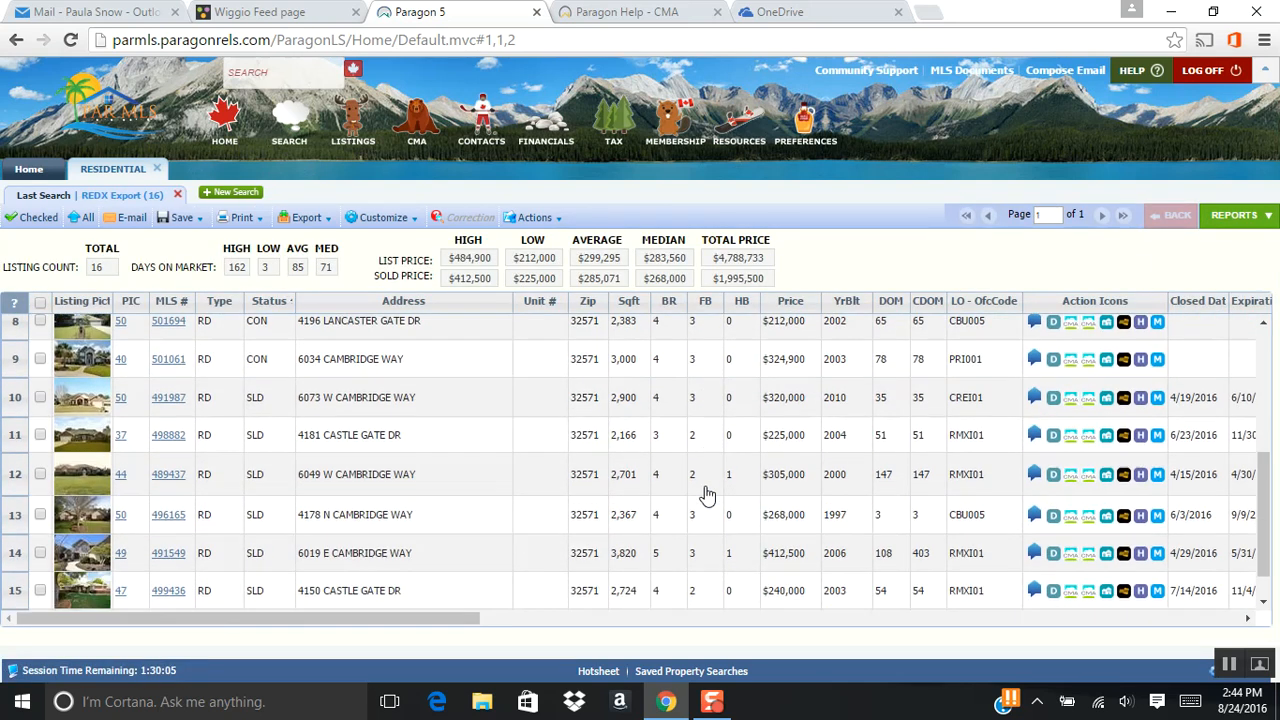
scroll(706, 500, "up", 5)
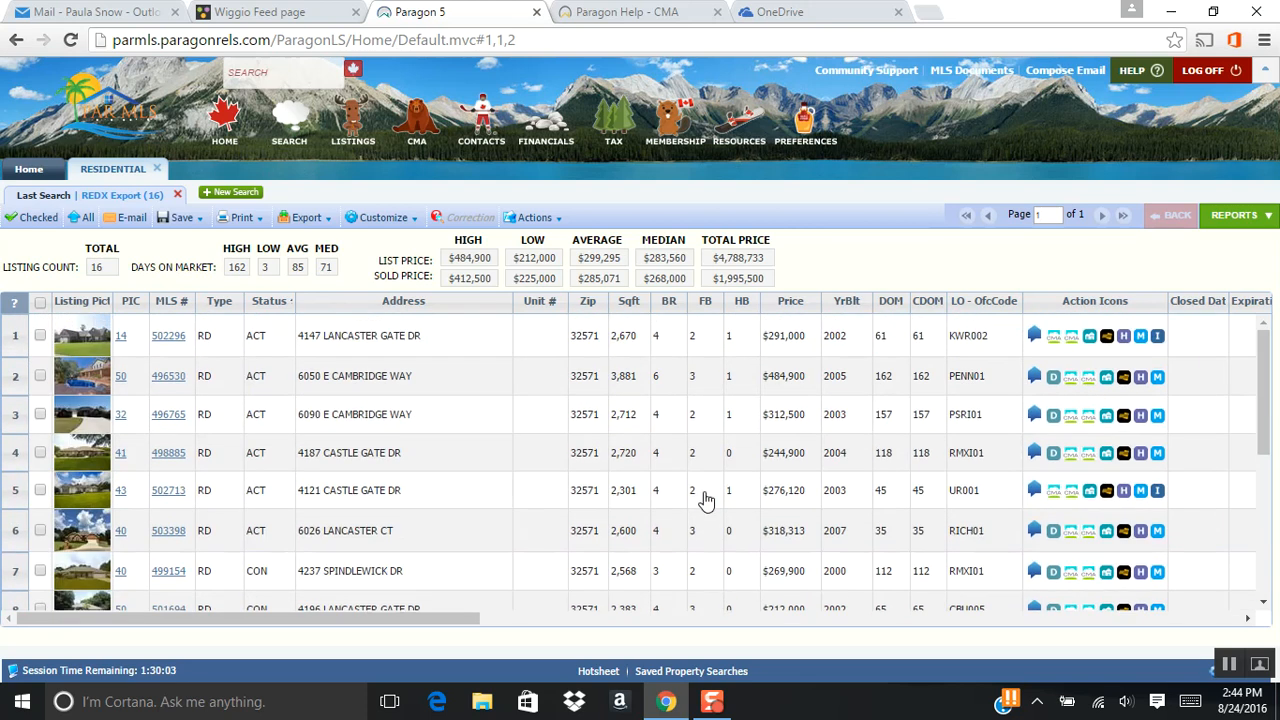
scroll(705, 500, "down", 4)
scroll(702, 508, "up", 3)
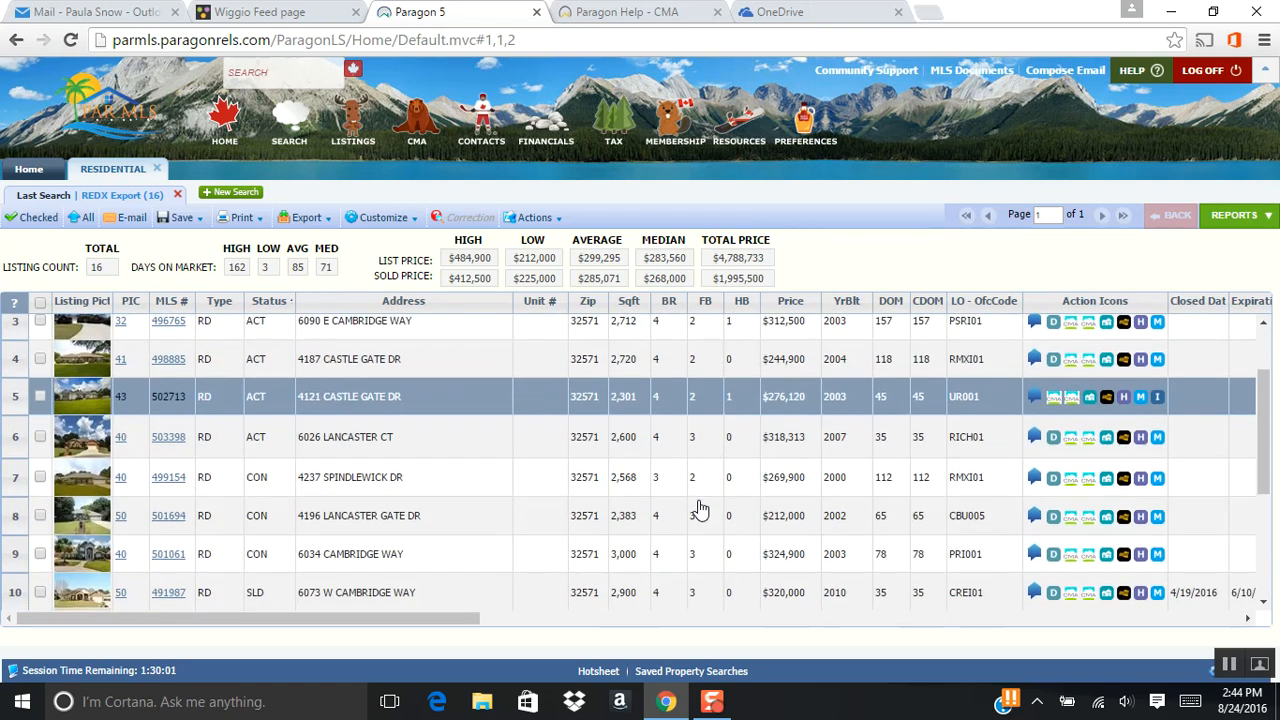
scroll(700, 510, "up", 2)
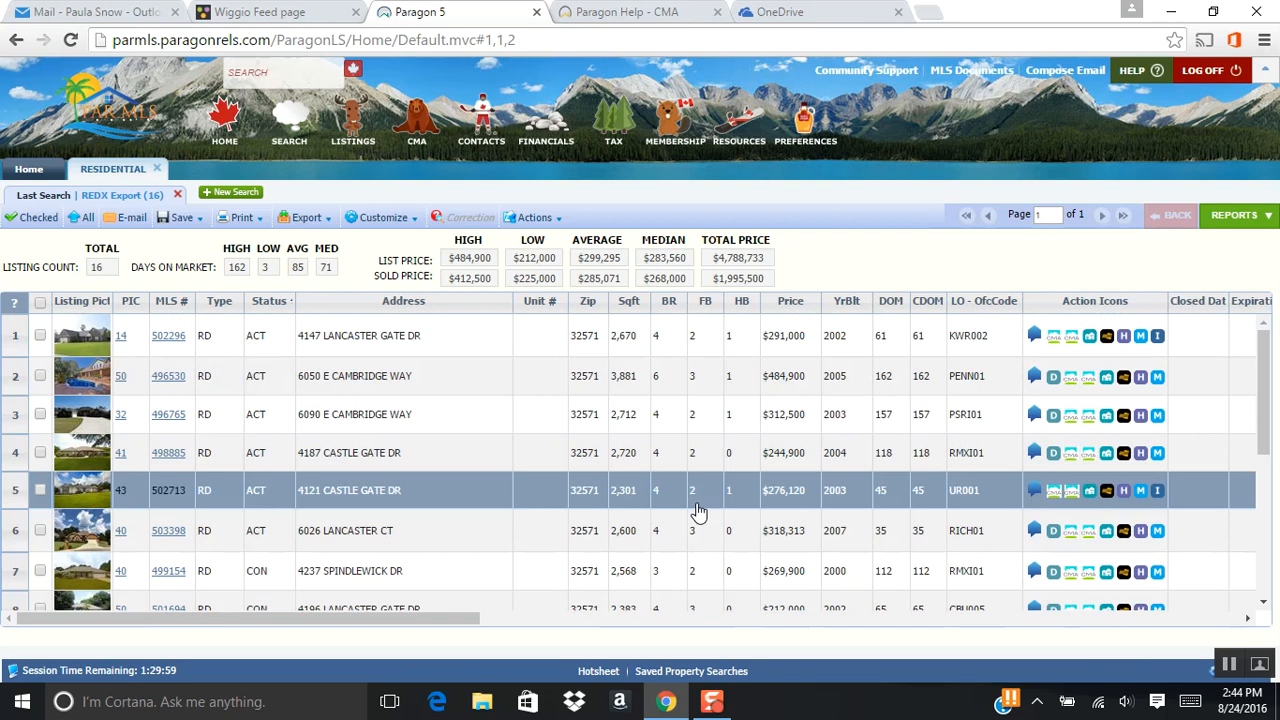